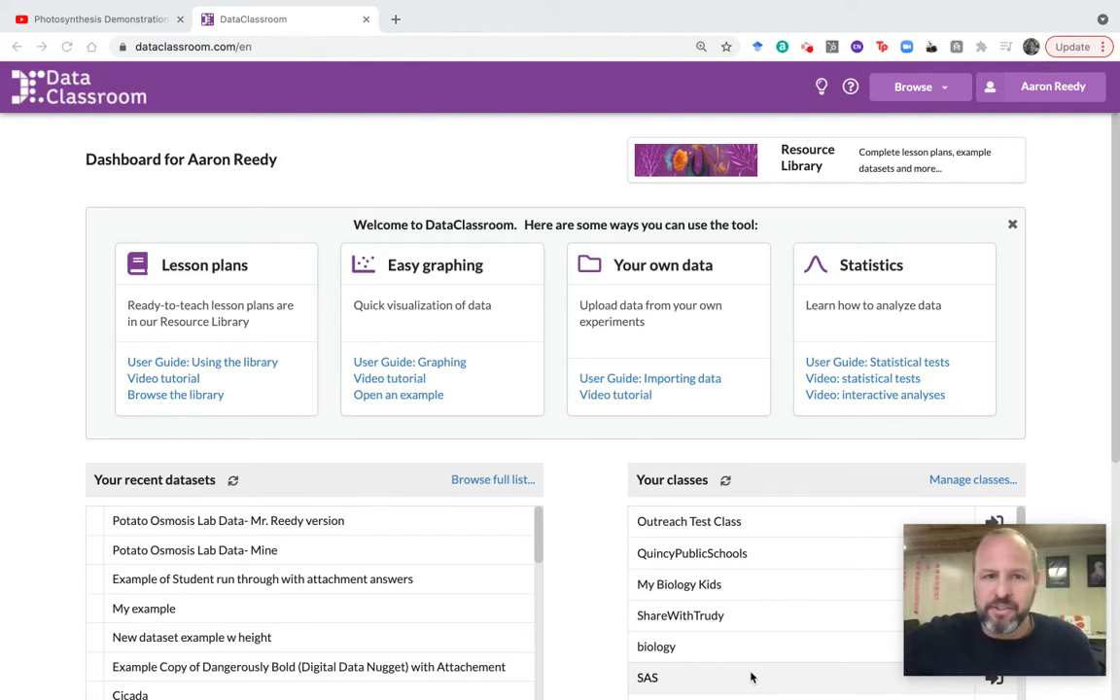
Step: Search the datasets for "elodea" and open the Elodea Photosynthesis Lab dataset
{"action": "left_click", "coordinate": [945, 93]}
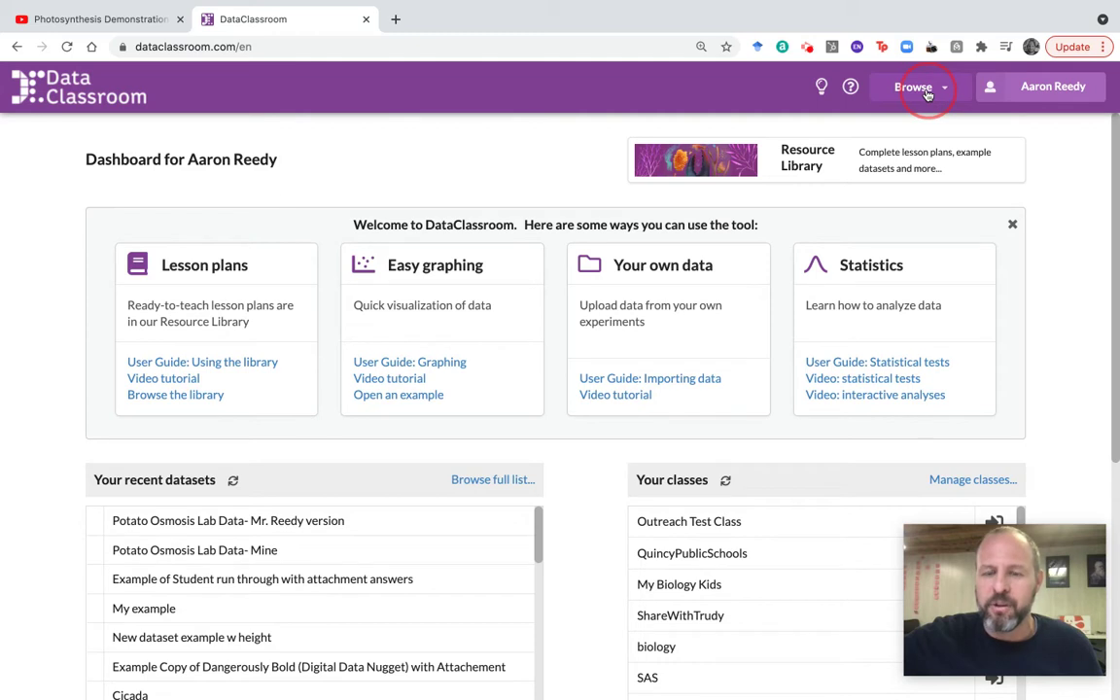
{"action": "left_click", "coordinate": [927, 93]}
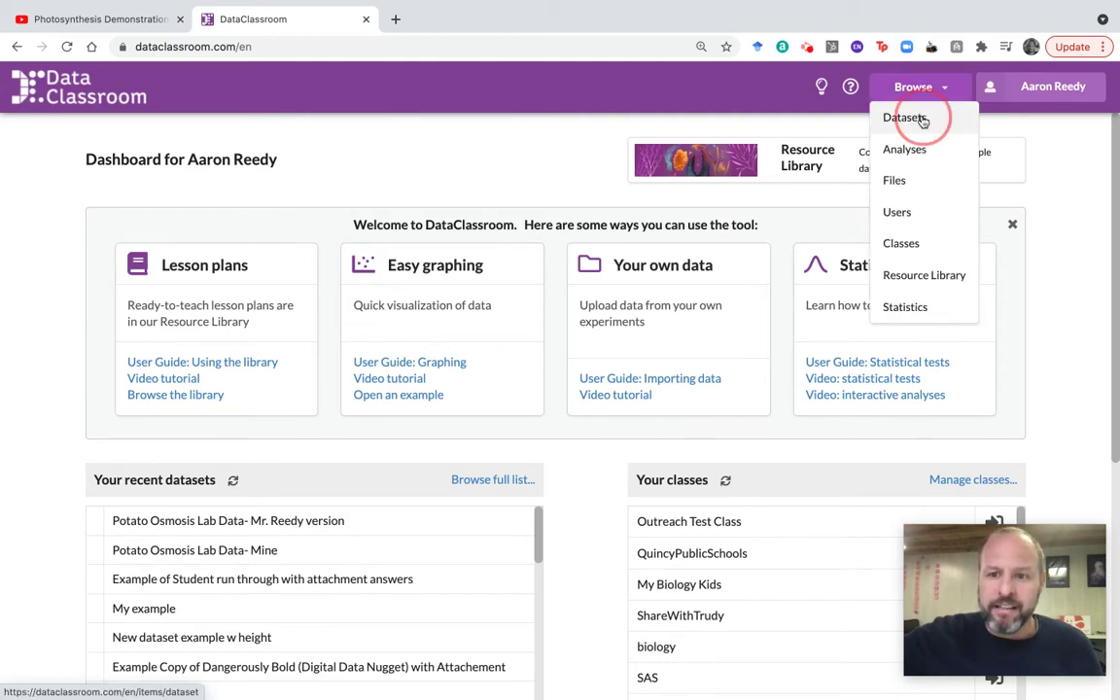
{"action": "left_click", "coordinate": [923, 120]}
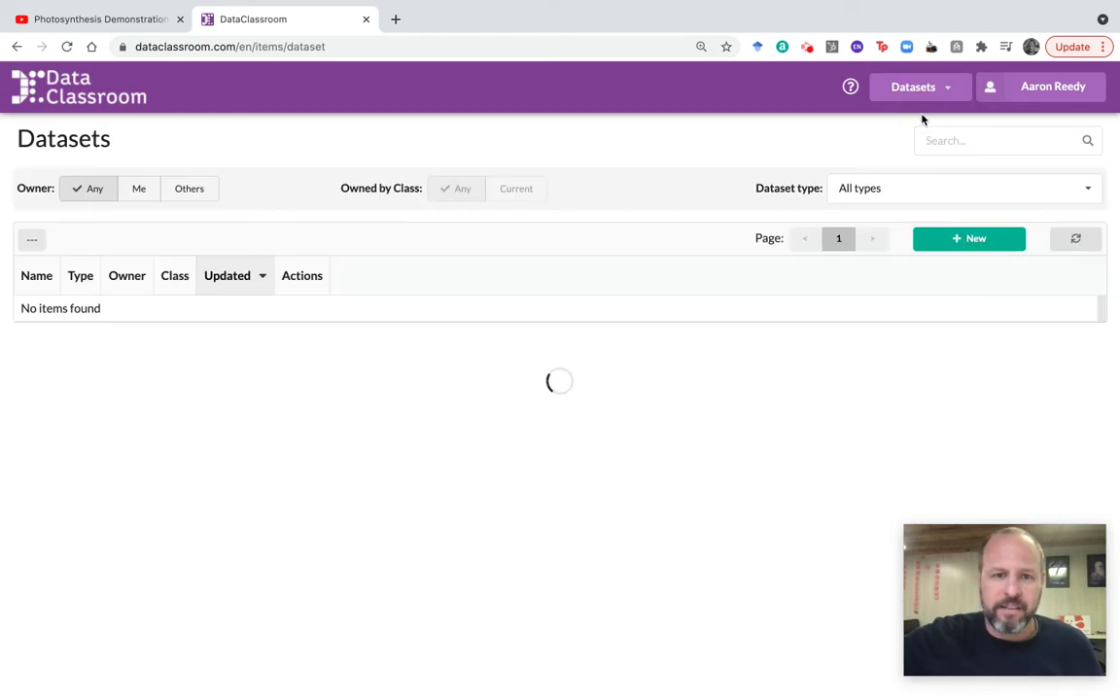
{"action": "left_click", "coordinate": [978, 141]}
{"action": "type", "text": "elodea"}
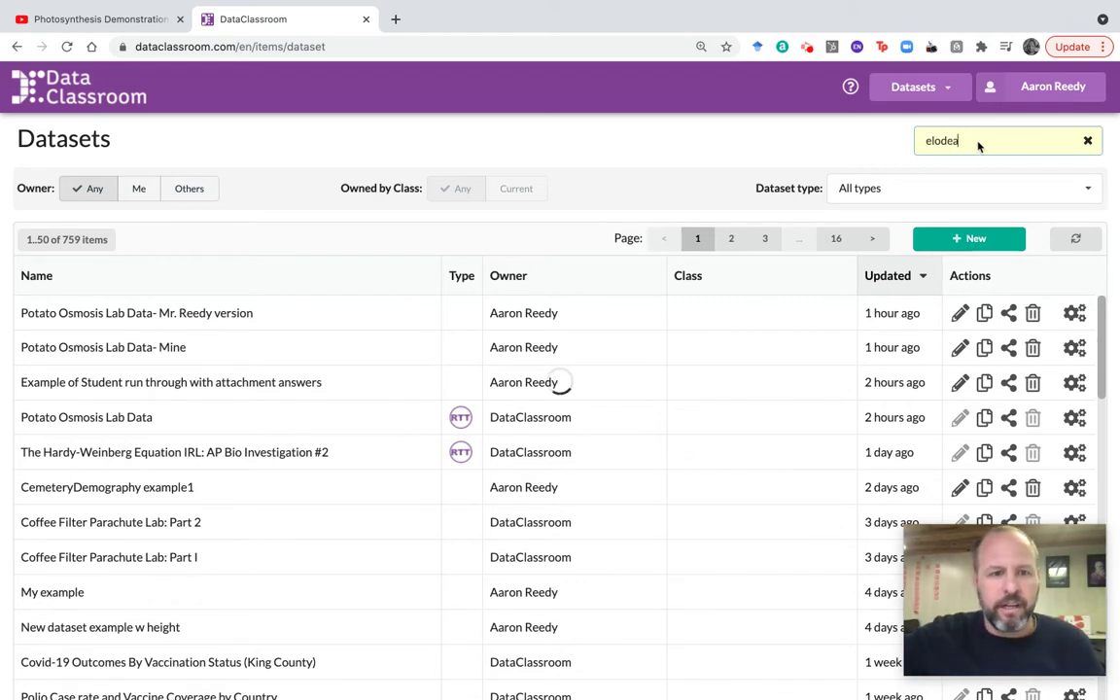
{"action": "left_click", "coordinate": [222, 317]}
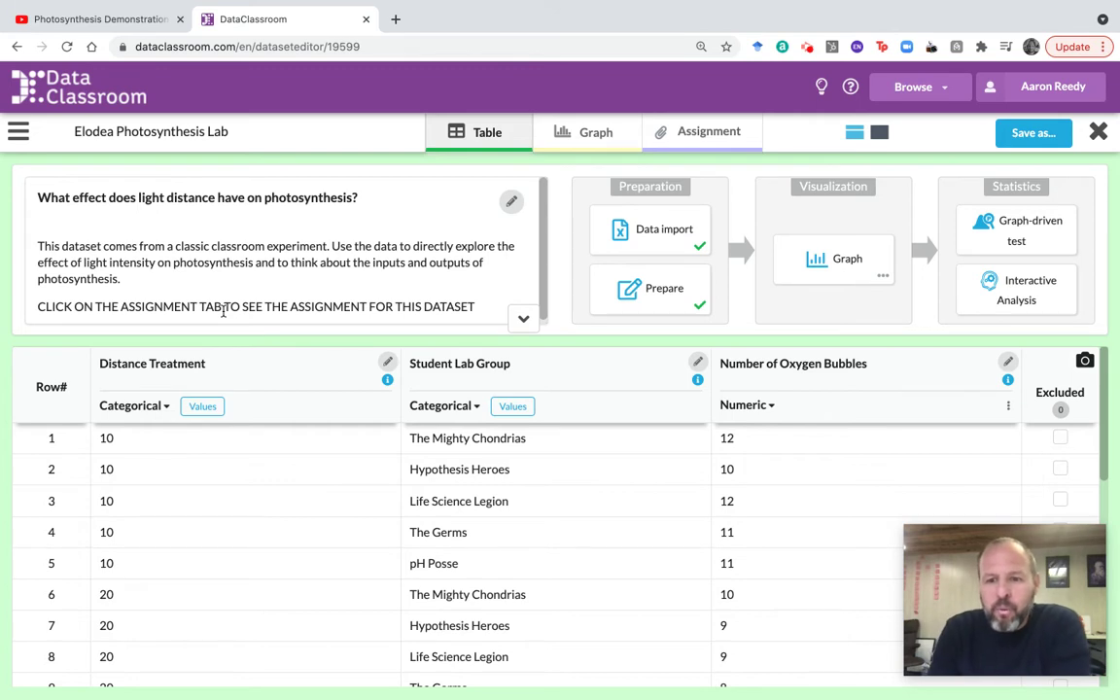
Step: Save a personal copy of the dataset, adding the teacher's name and "version" after "Elodea Photosynthesis Lab-" in its name
{"action": "left_click", "coordinate": [1033, 143]}
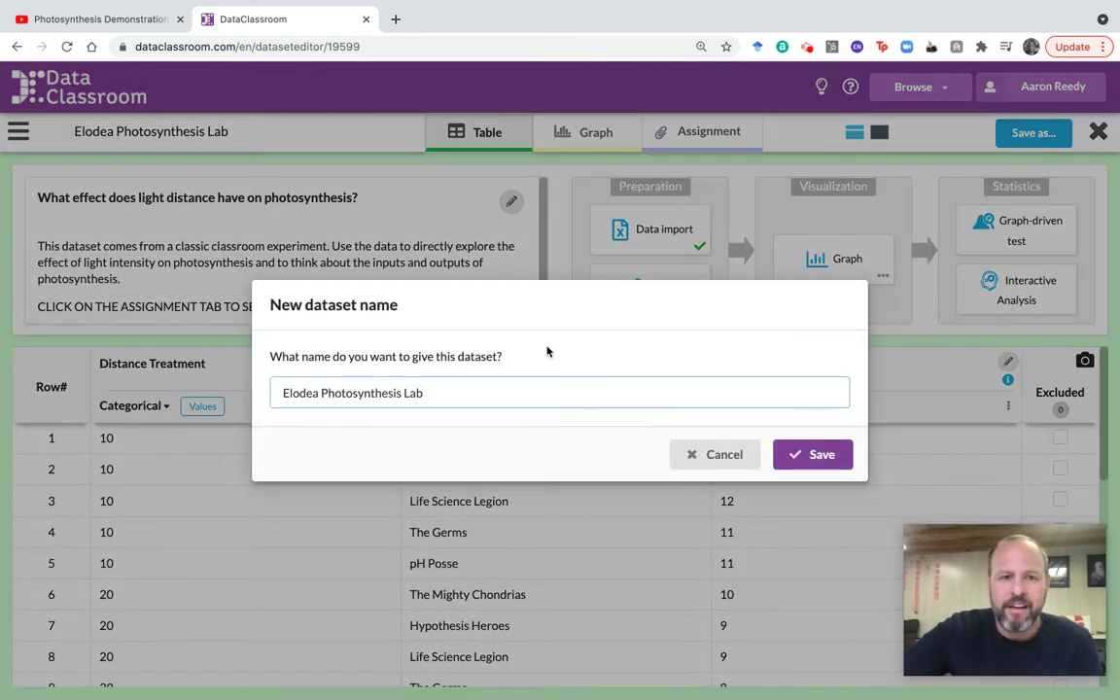
{"action": "type", "text": "-"}
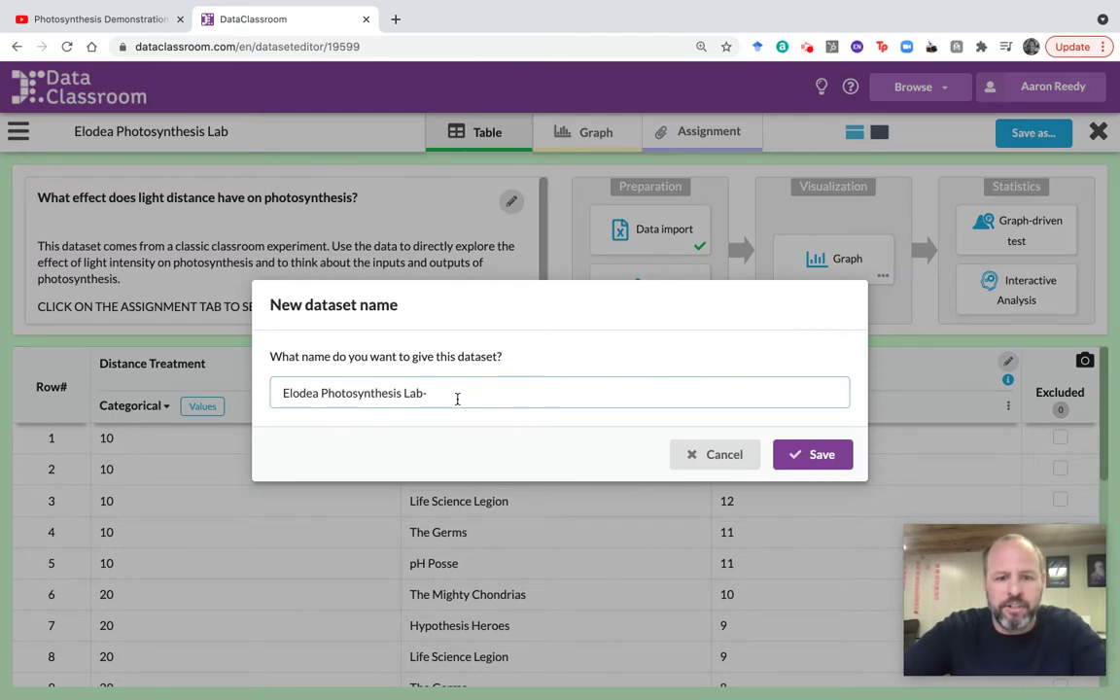
{"action": "type", "text": " Mr."}
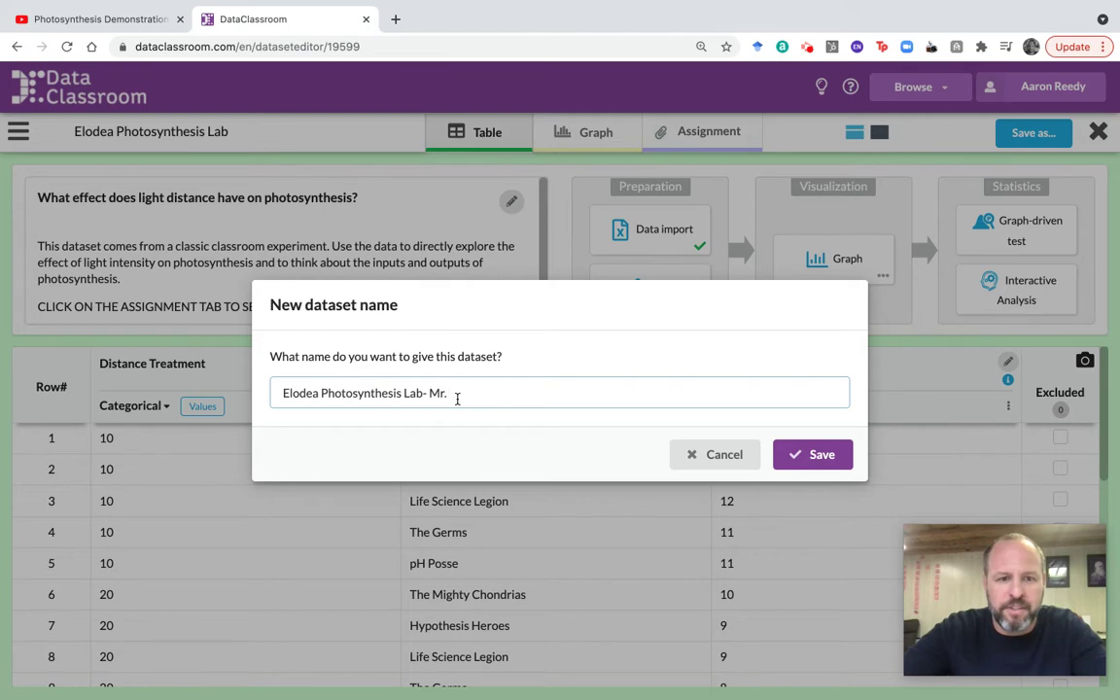
{"action": "type", "text": " Reedy"}
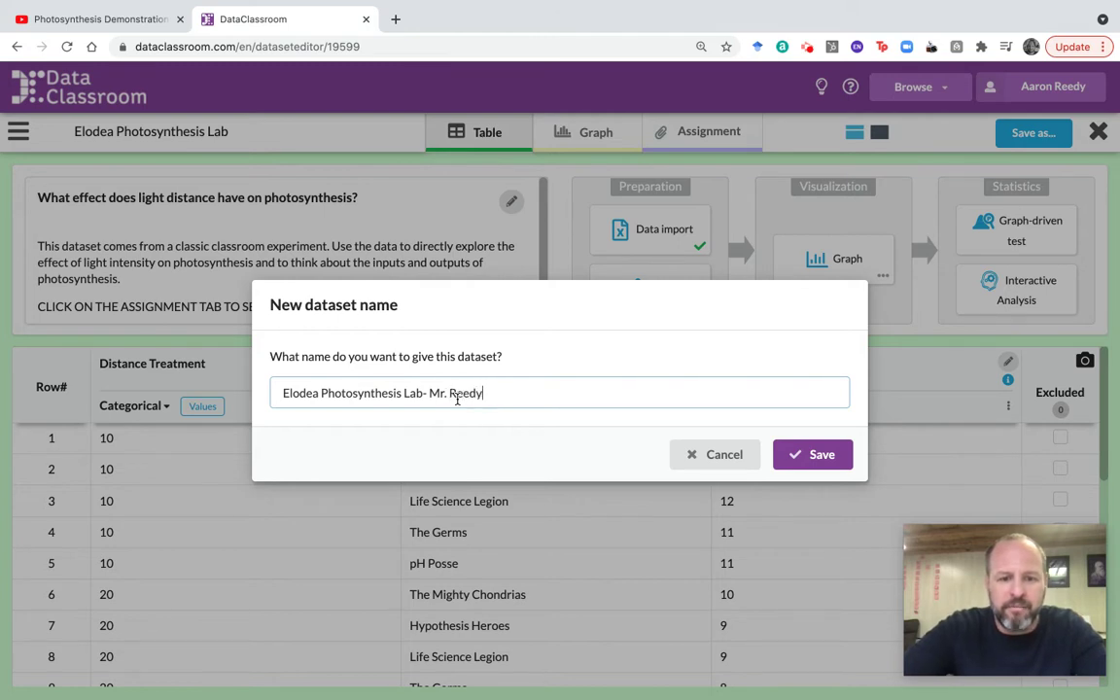
{"action": "type", "text": " version"}
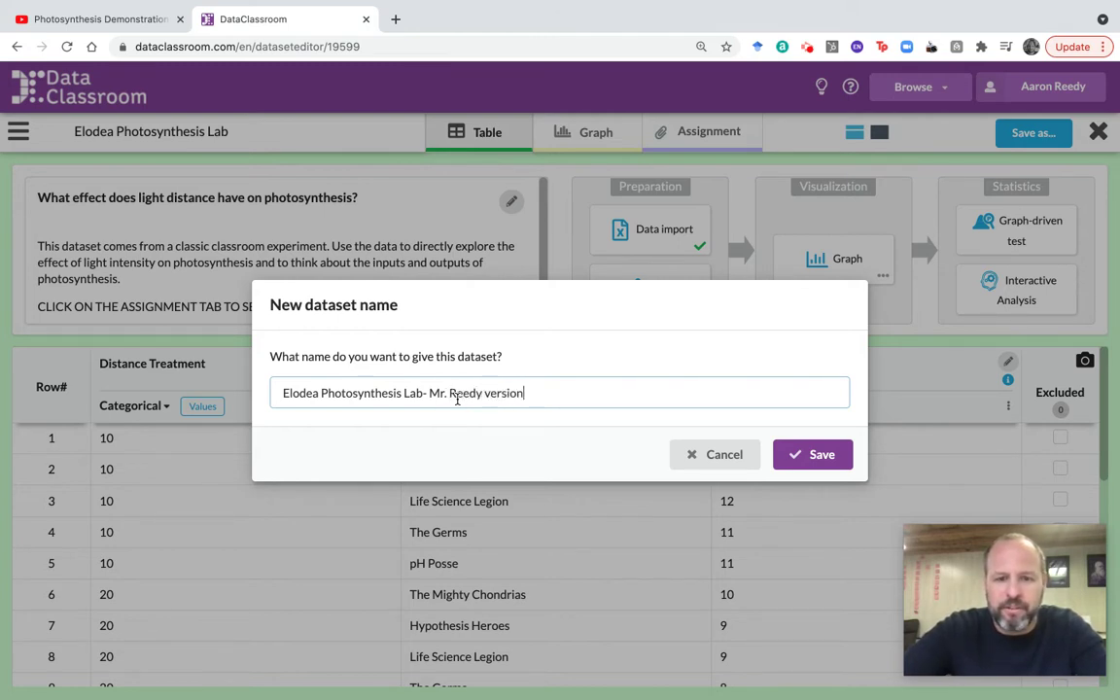
{"action": "left_click", "coordinate": [816, 457]}
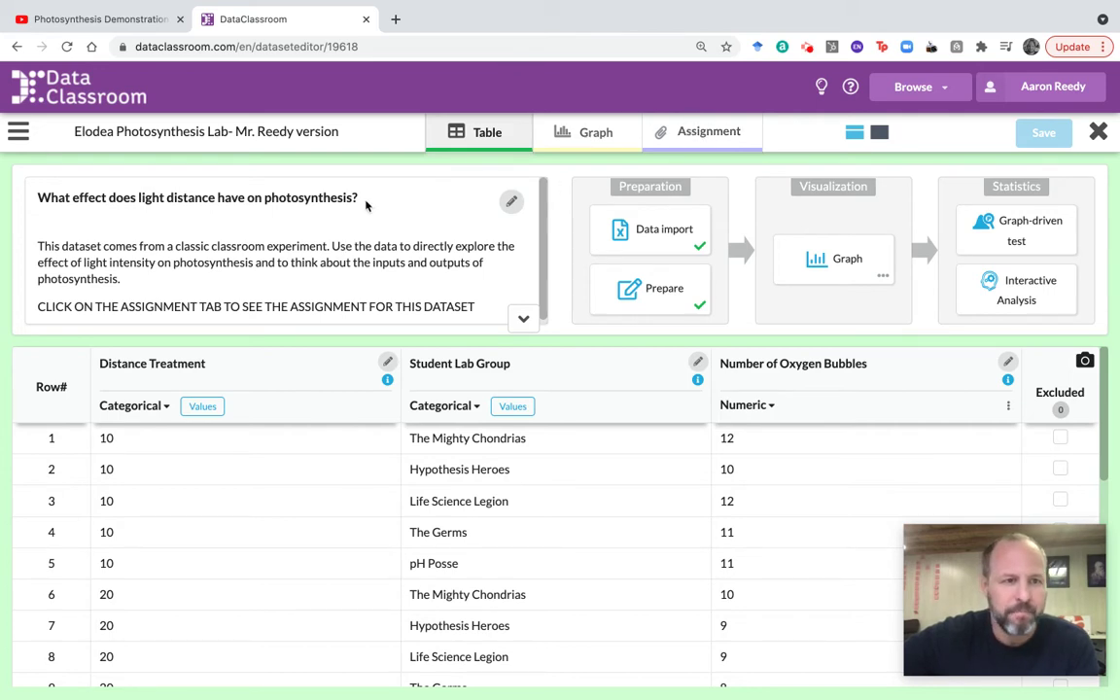
Step: In the dataset's sharing options, select the AP_Bio_ExampleDatasets class and allow anyone with the link to view the dataset
{"action": "left_click", "coordinate": [20, 134]}
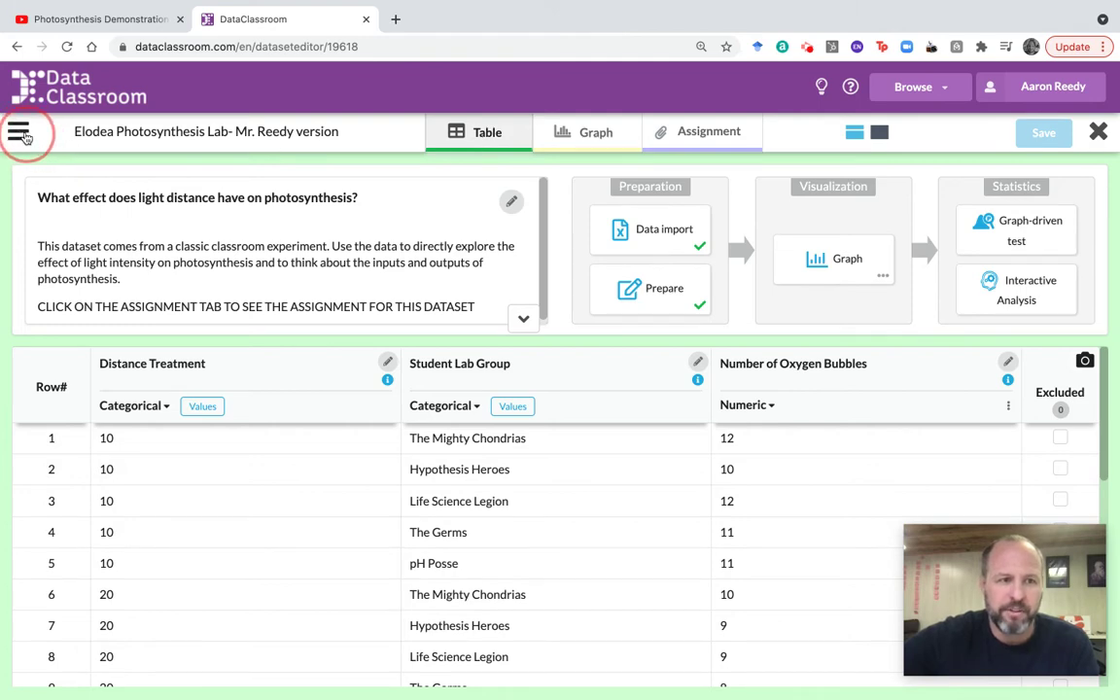
{"action": "left_click", "coordinate": [26, 136]}
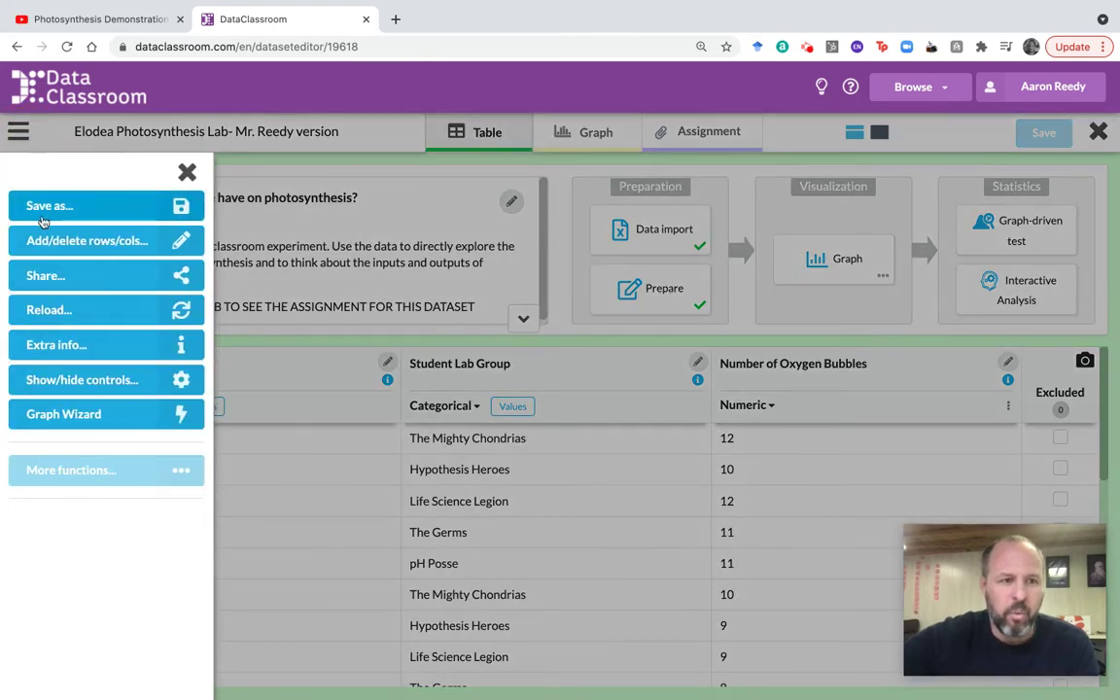
{"action": "left_click", "coordinate": [60, 279]}
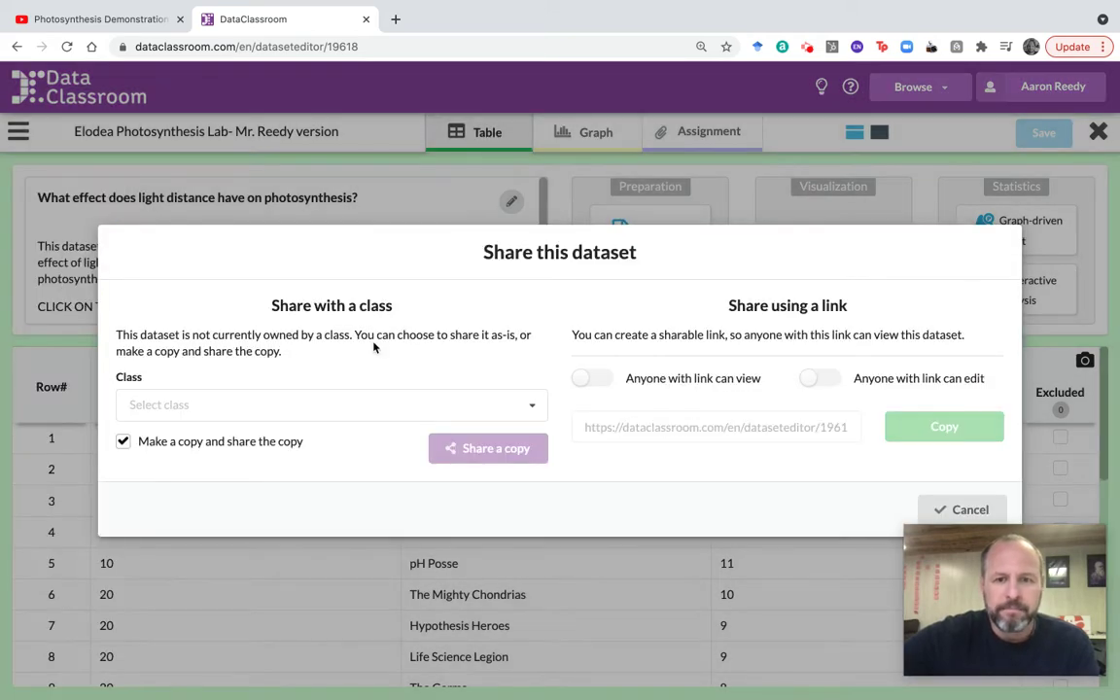
{"action": "left_click", "coordinate": [532, 411]}
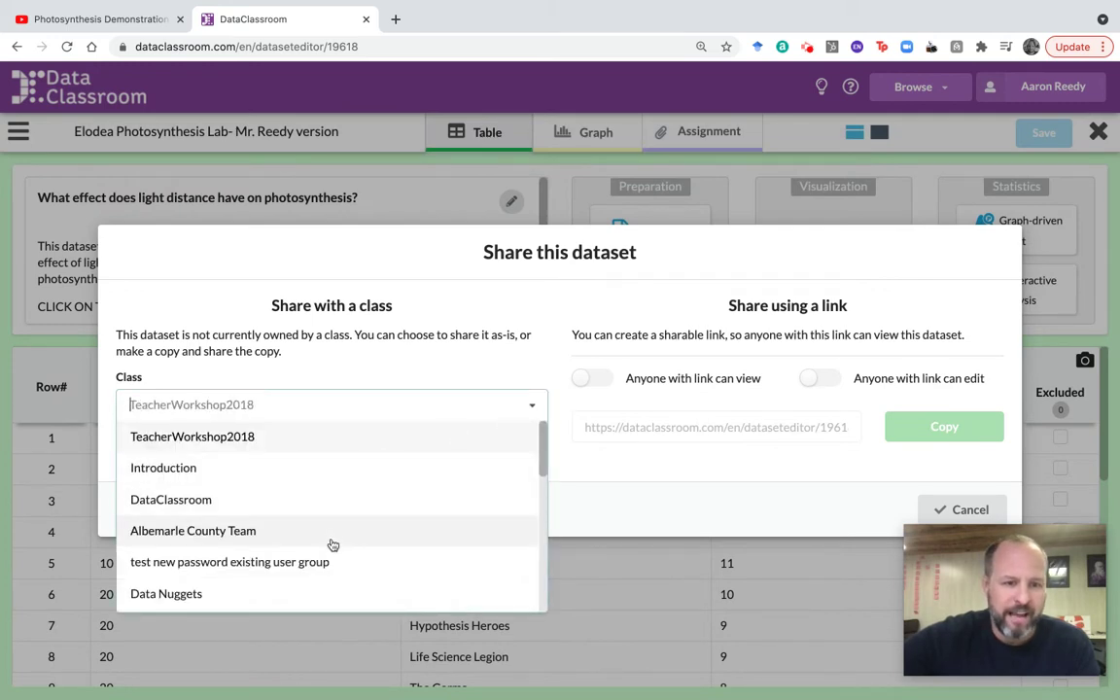
{"action": "scroll", "coordinate": [333, 545], "scroll_direction": "down", "scroll_amount": 5}
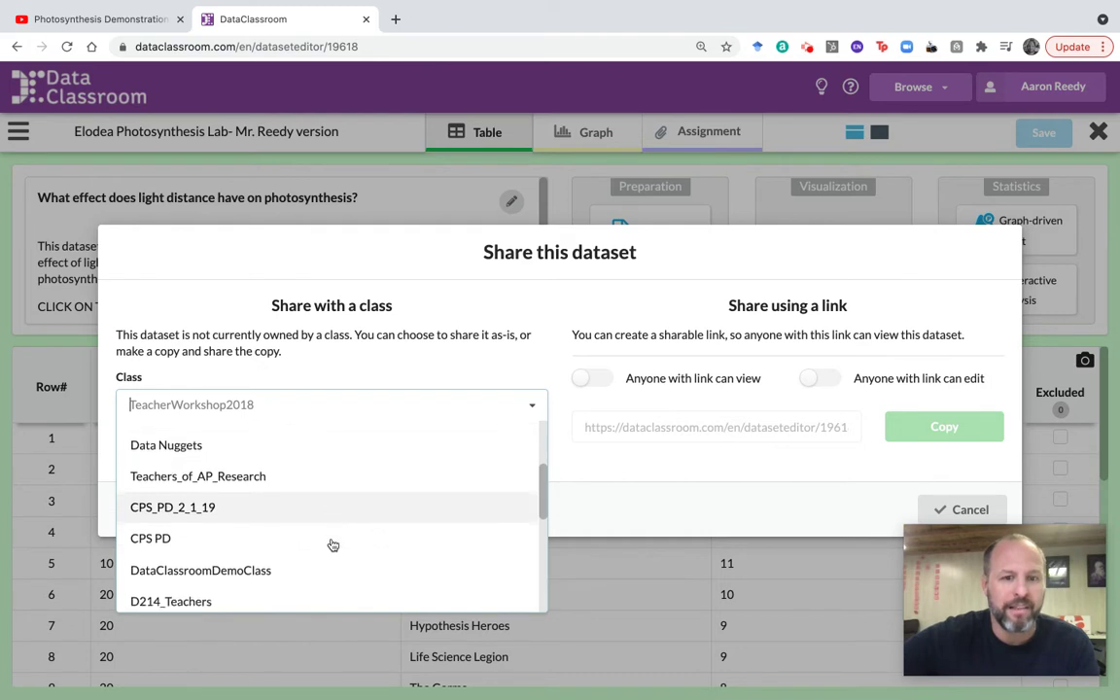
{"action": "scroll", "coordinate": [332, 546], "scroll_direction": "down", "scroll_amount": 1}
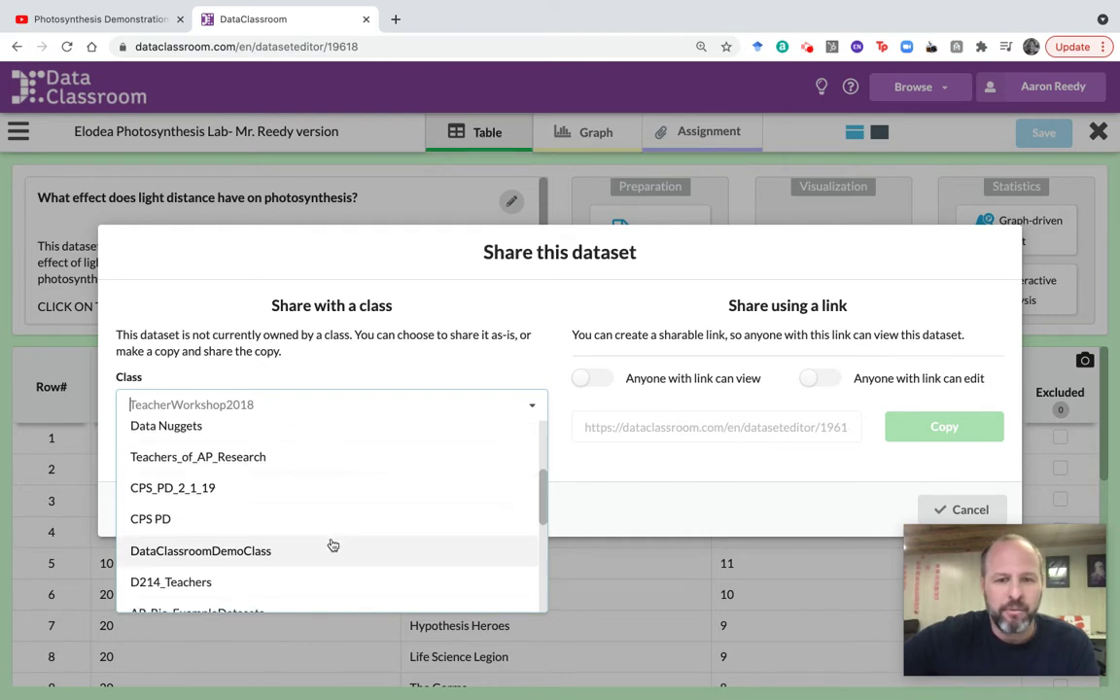
{"action": "scroll", "coordinate": [332, 545], "scroll_direction": "down", "scroll_amount": 2}
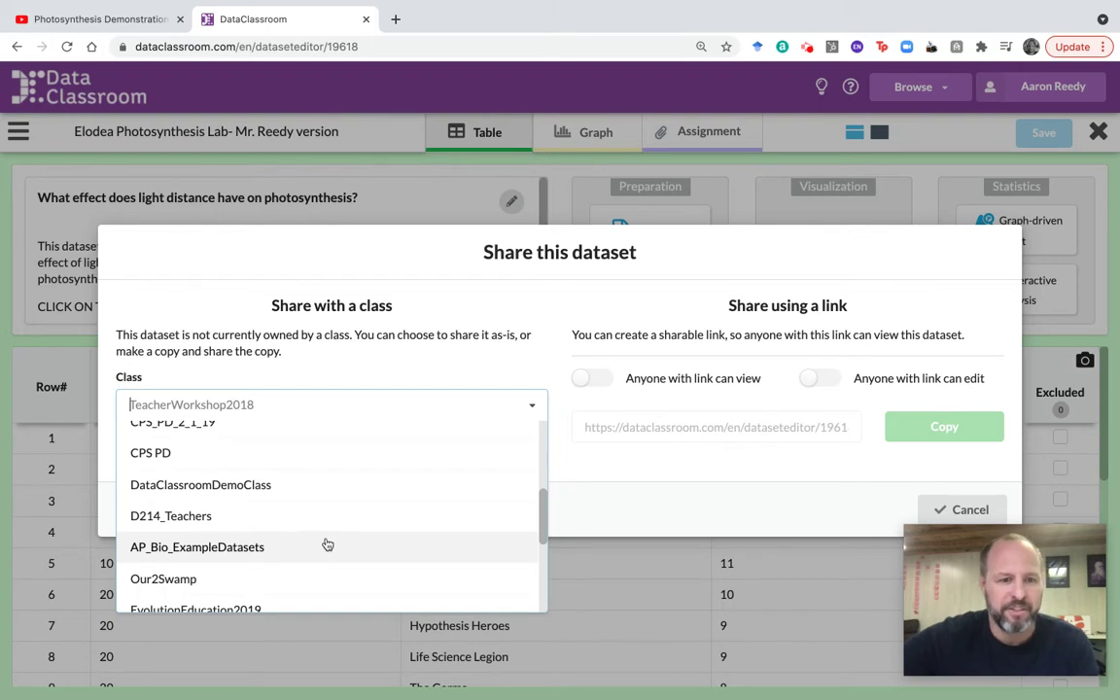
{"action": "left_click", "coordinate": [276, 546]}
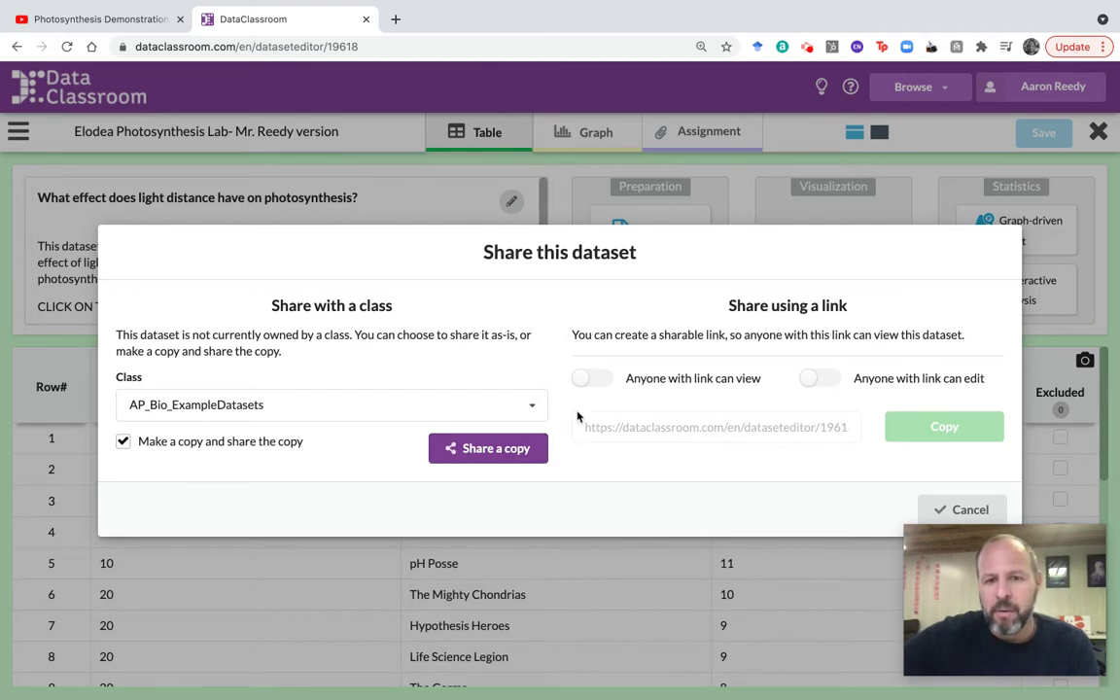
{"action": "left_click", "coordinate": [583, 381]}
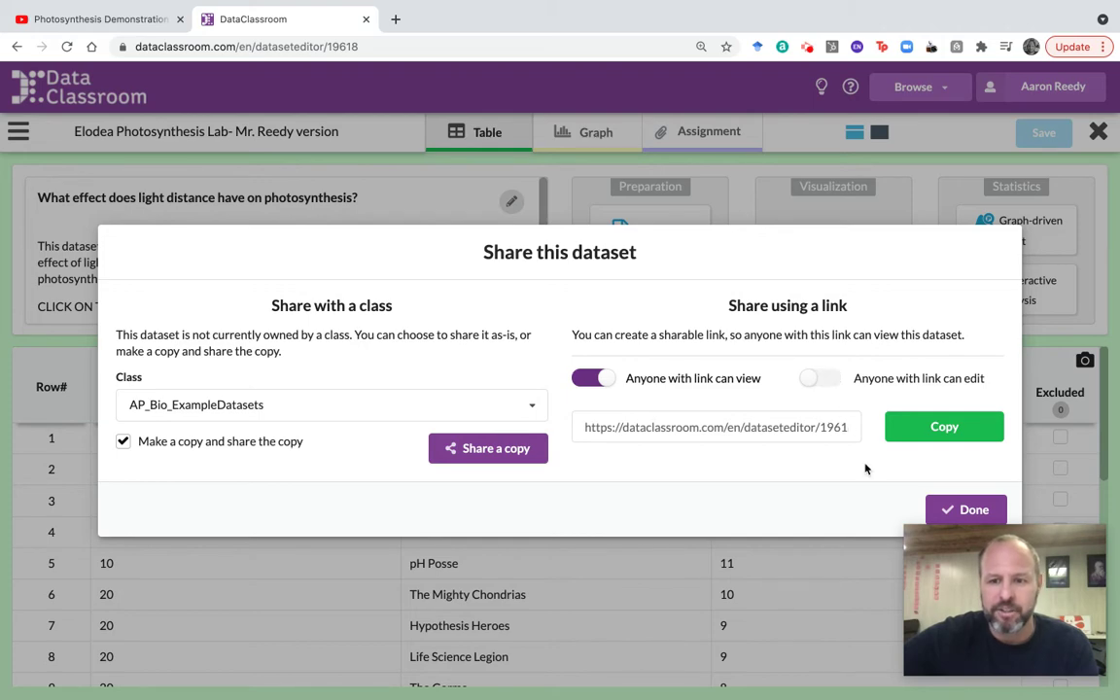
{"action": "left_click", "coordinate": [969, 510]}
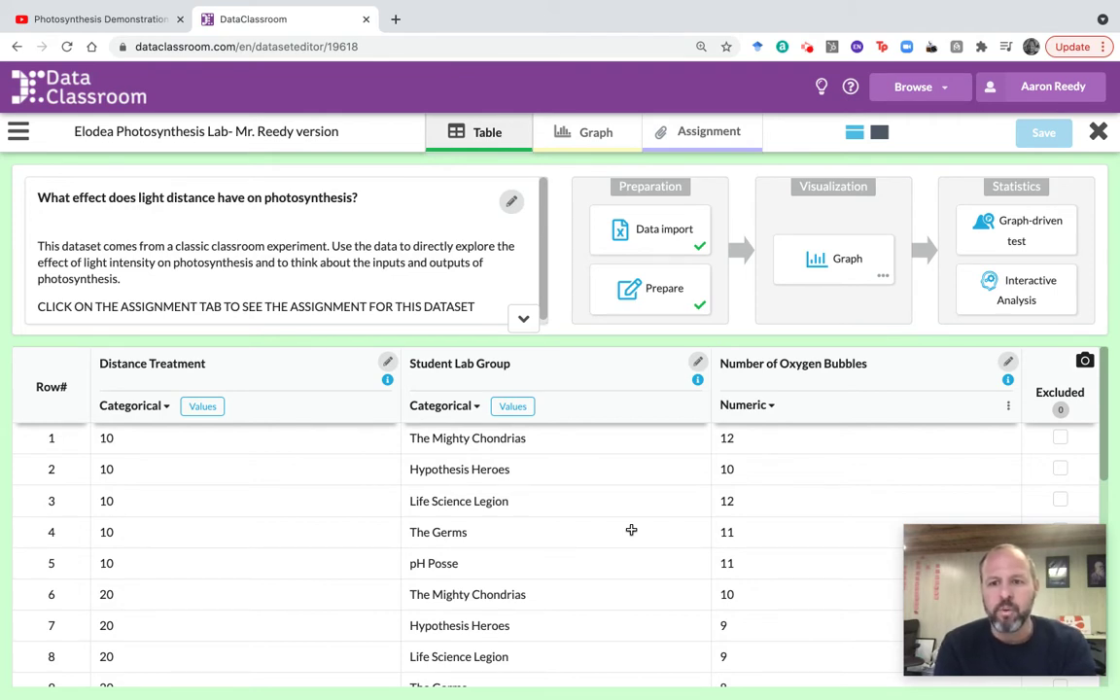
Step: Open the dataset's assignment and review its warm-up, background, dataset description, graphing activity and questions
{"action": "left_click", "coordinate": [701, 138]}
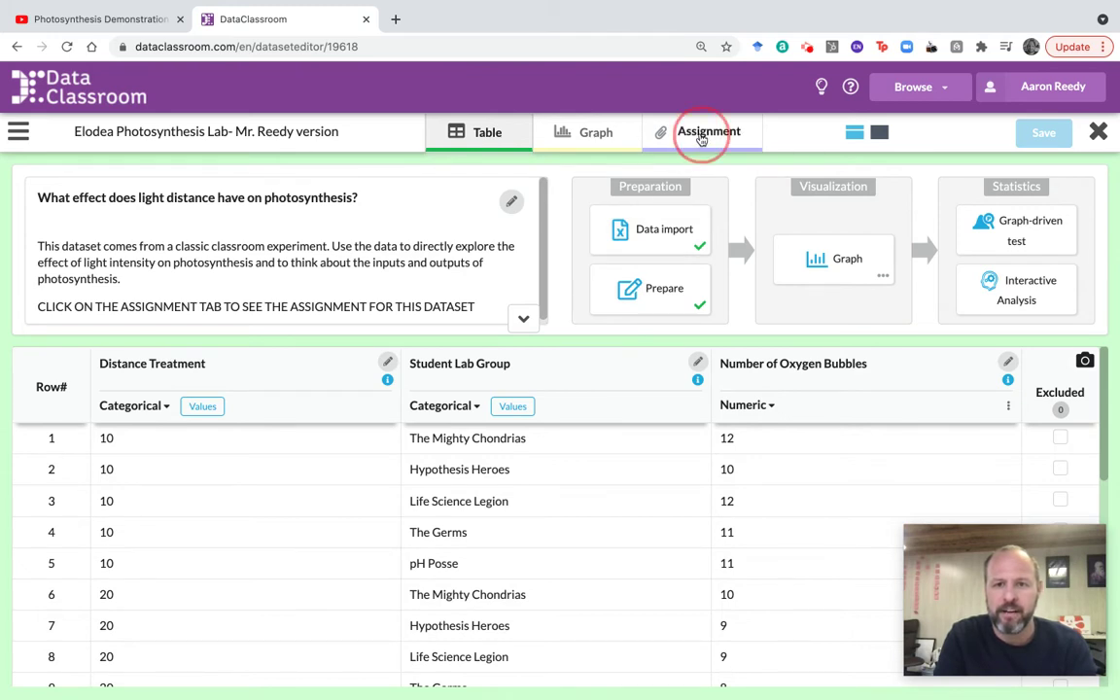
{"action": "left_click", "coordinate": [694, 171]}
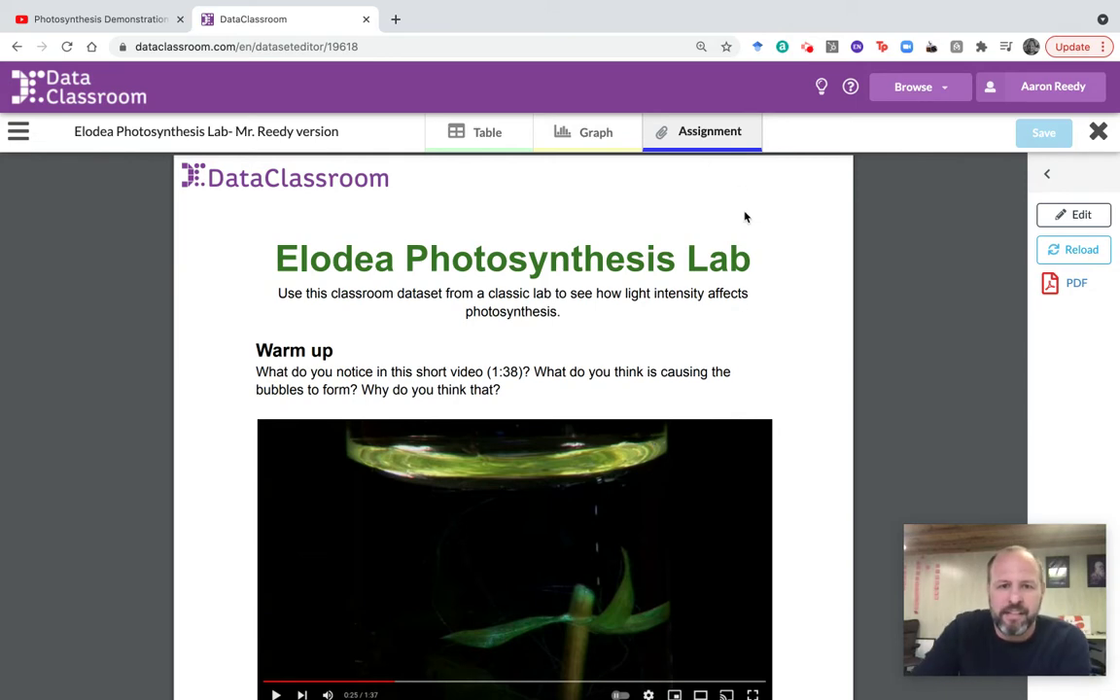
{"action": "scroll", "coordinate": [744, 366], "scroll_direction": "down", "scroll_amount": 2}
{"action": "scroll", "coordinate": [744, 366], "scroll_direction": "down", "scroll_amount": 5}
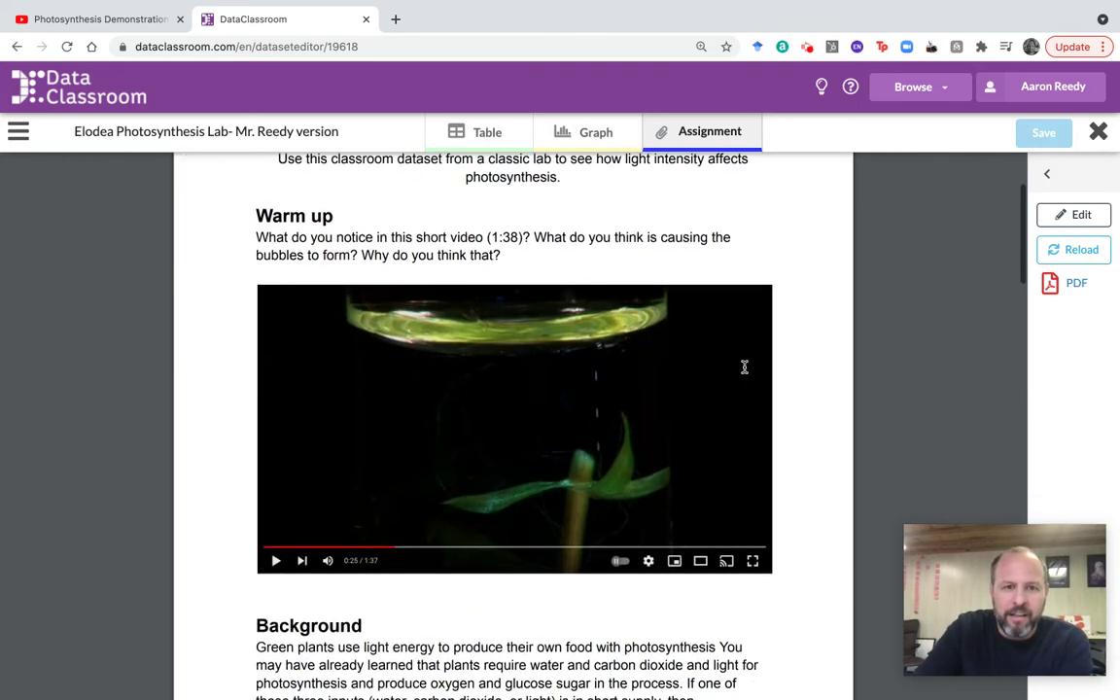
{"action": "scroll", "coordinate": [745, 373], "scroll_direction": "down", "scroll_amount": 5}
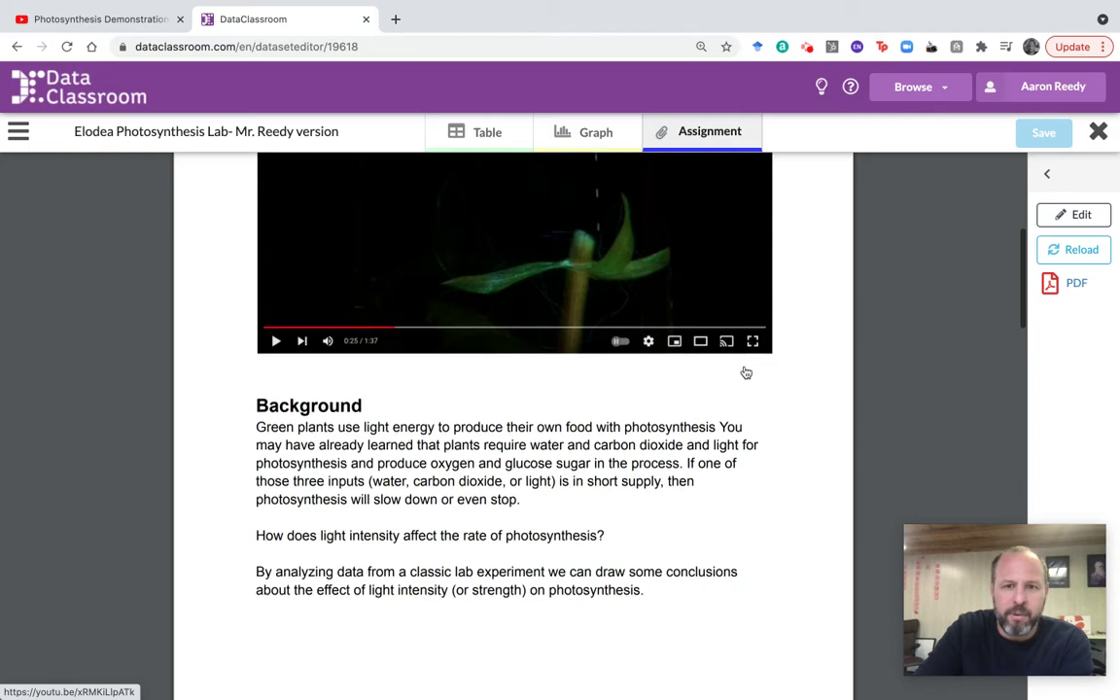
{"action": "scroll", "coordinate": [745, 372], "scroll_direction": "down", "scroll_amount": 8}
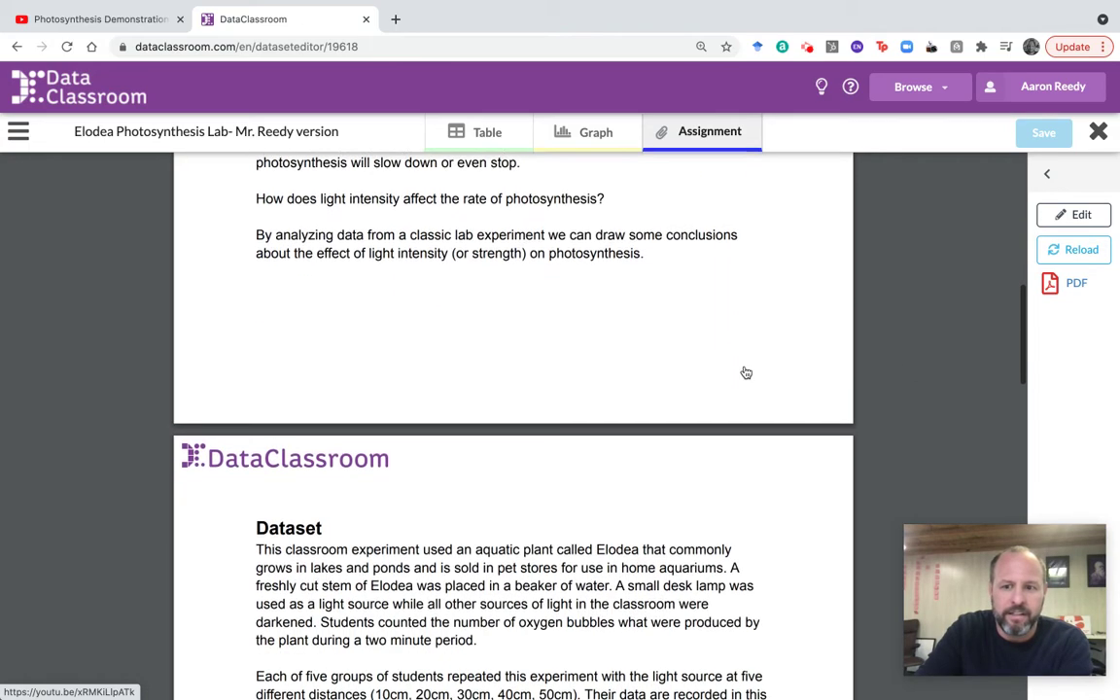
{"action": "scroll", "coordinate": [746, 373], "scroll_direction": "down", "scroll_amount": 10}
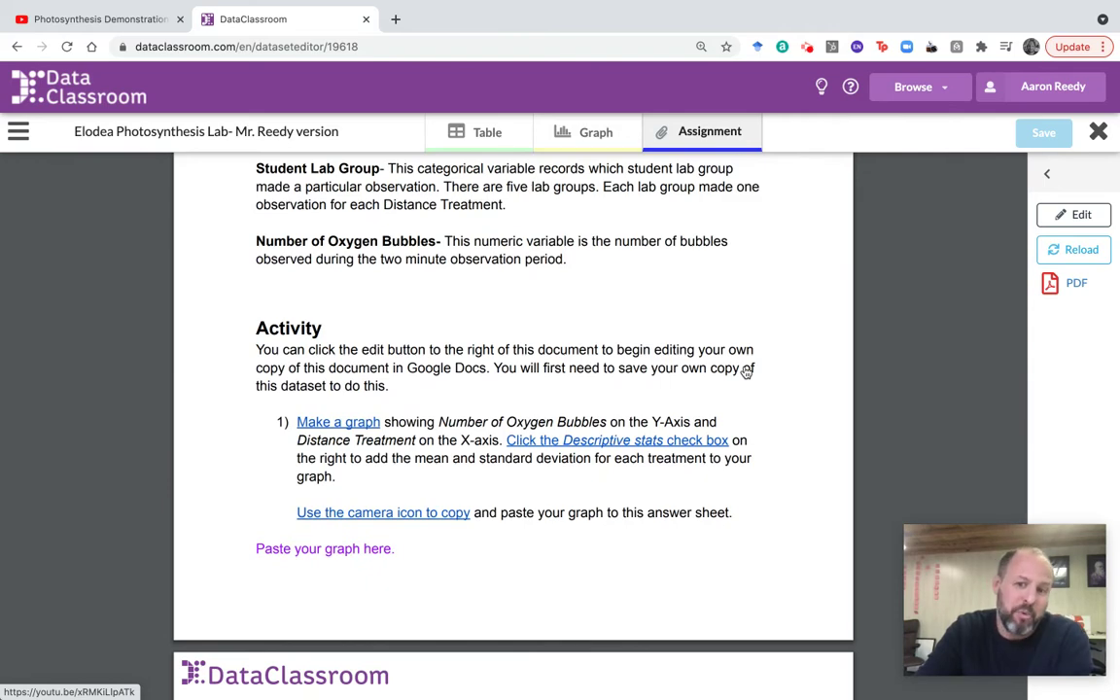
{"action": "scroll", "coordinate": [746, 373], "scroll_direction": "down", "scroll_amount": 3}
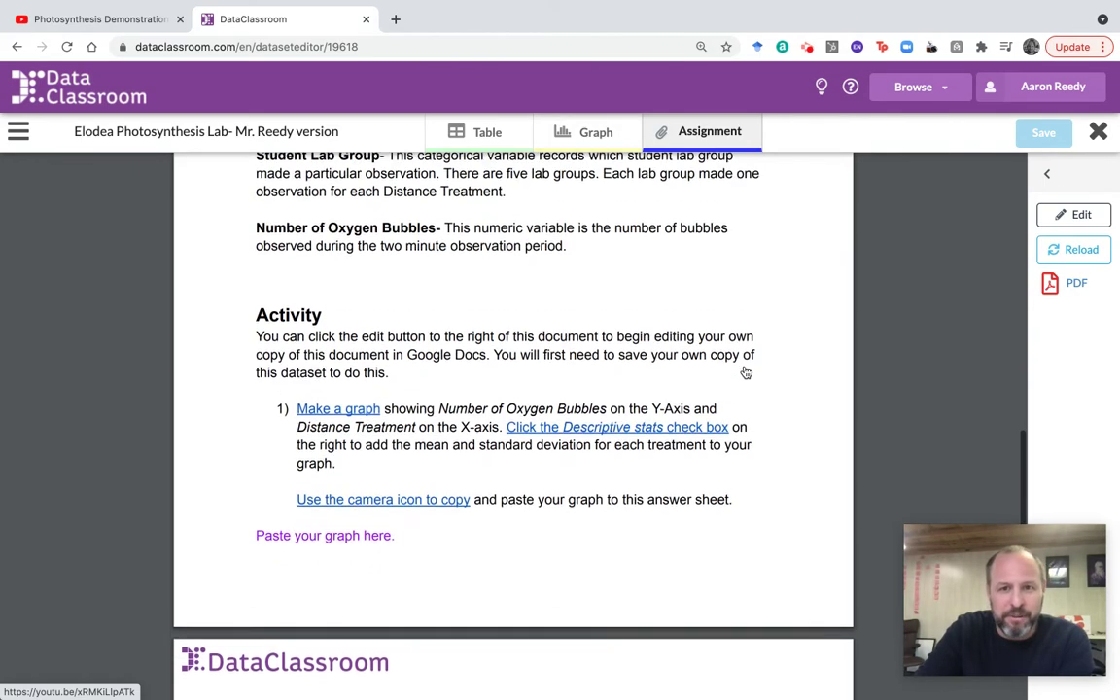
{"action": "scroll", "coordinate": [746, 372], "scroll_direction": "down", "scroll_amount": 5}
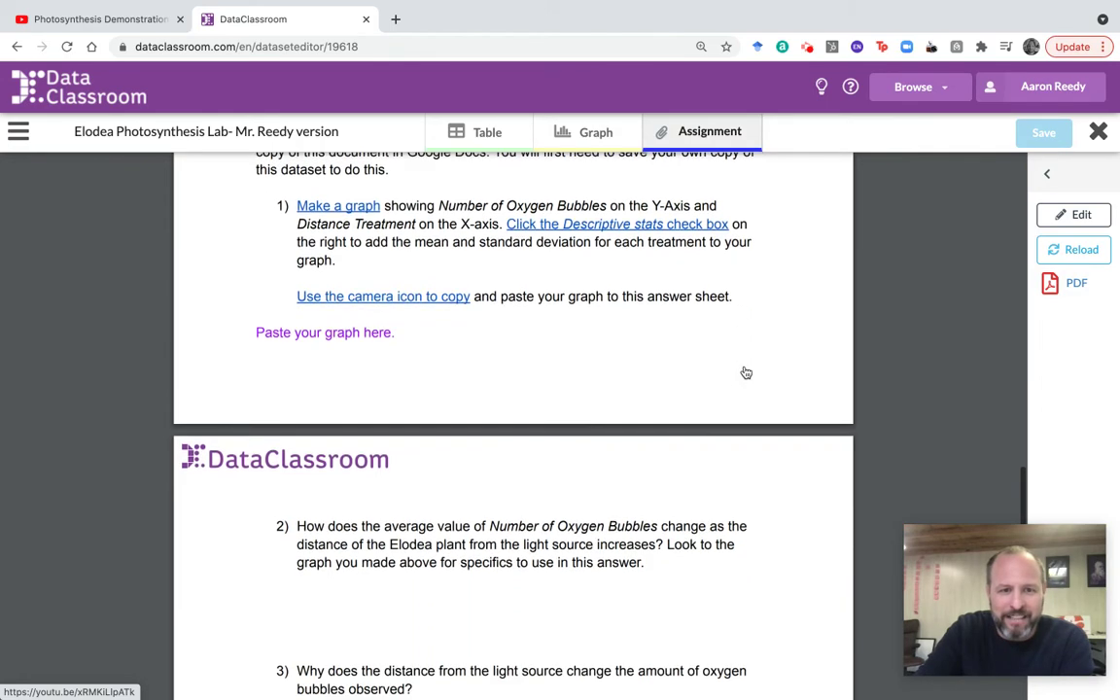
{"action": "scroll", "coordinate": [746, 372], "scroll_direction": "down", "scroll_amount": 8}
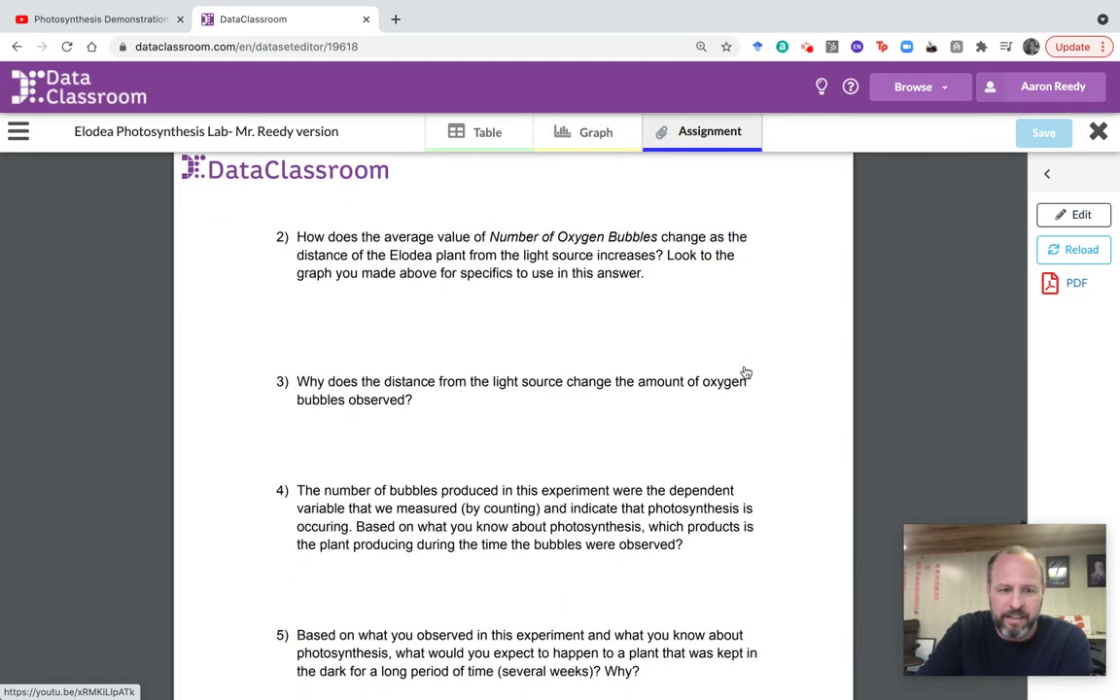
{"action": "scroll", "coordinate": [746, 373], "scroll_direction": "up", "scroll_amount": 20}
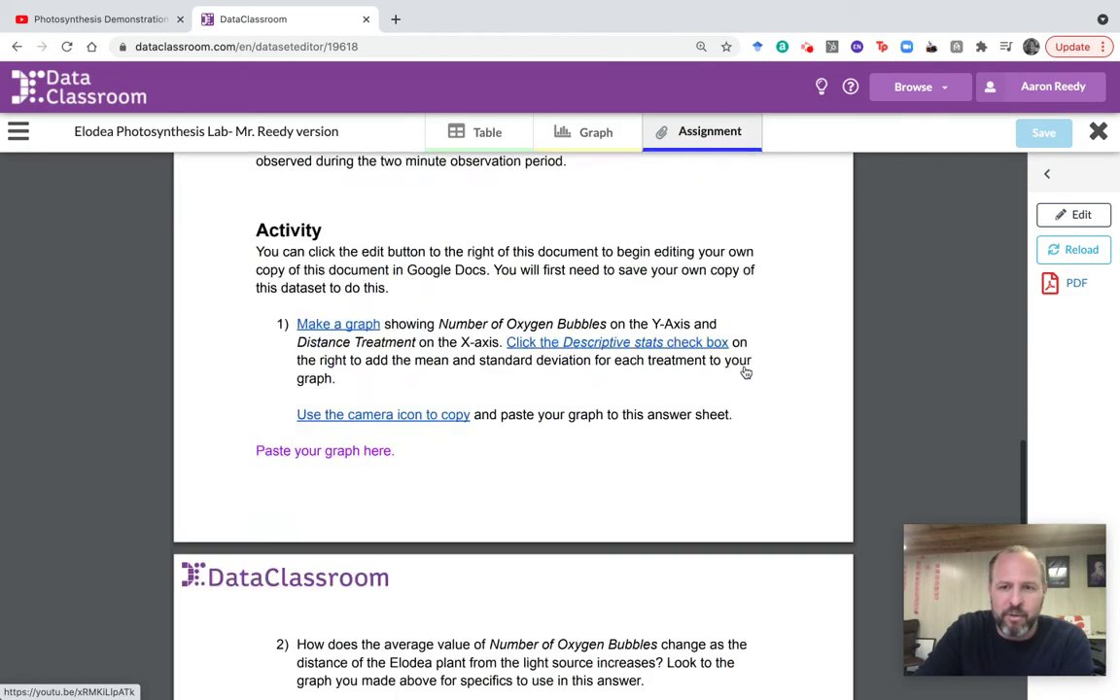
{"action": "scroll", "coordinate": [746, 372], "scroll_direction": "up", "scroll_amount": 4}
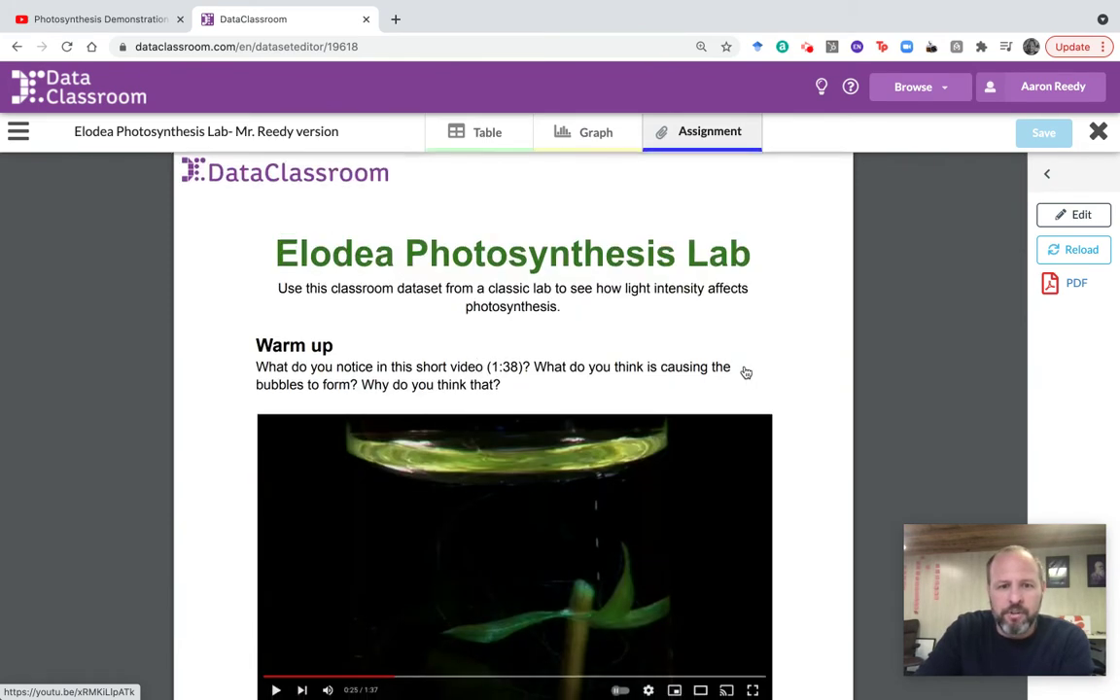
Step: Return to the assignment's warm-up, switch to YouTube and play the Photosynthesis Demonstration video
{"action": "scroll", "coordinate": [746, 372], "scroll_direction": "down", "scroll_amount": 2}
{"action": "scroll", "coordinate": [745, 372], "scroll_direction": "down", "scroll_amount": 1}
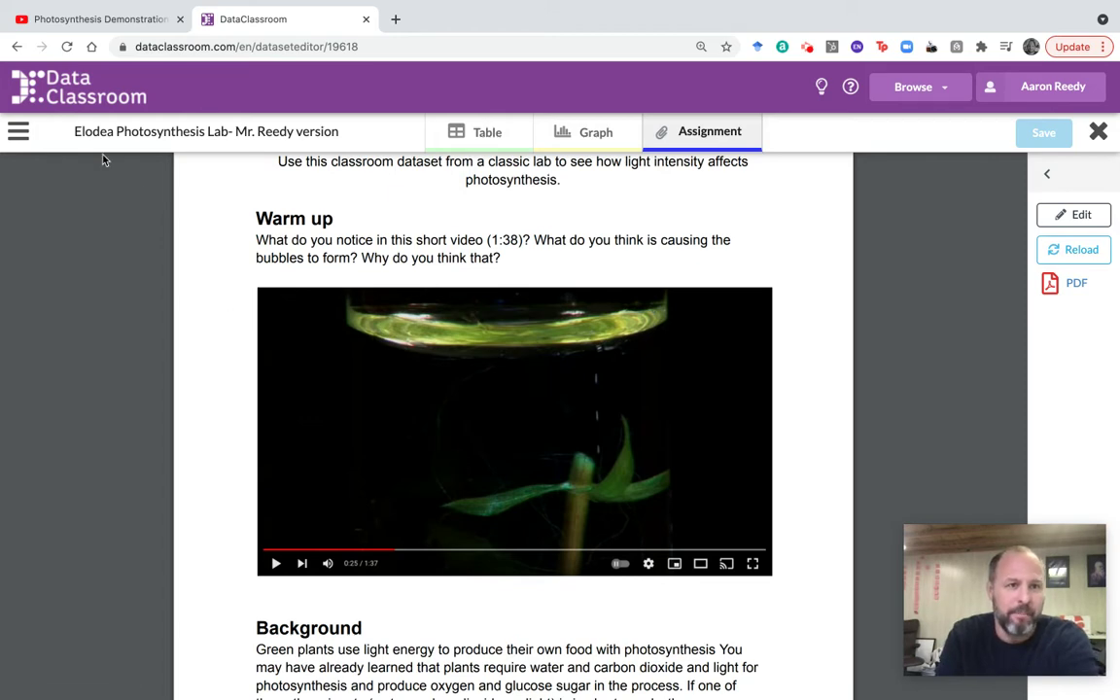
{"action": "left_click", "coordinate": [100, 19]}
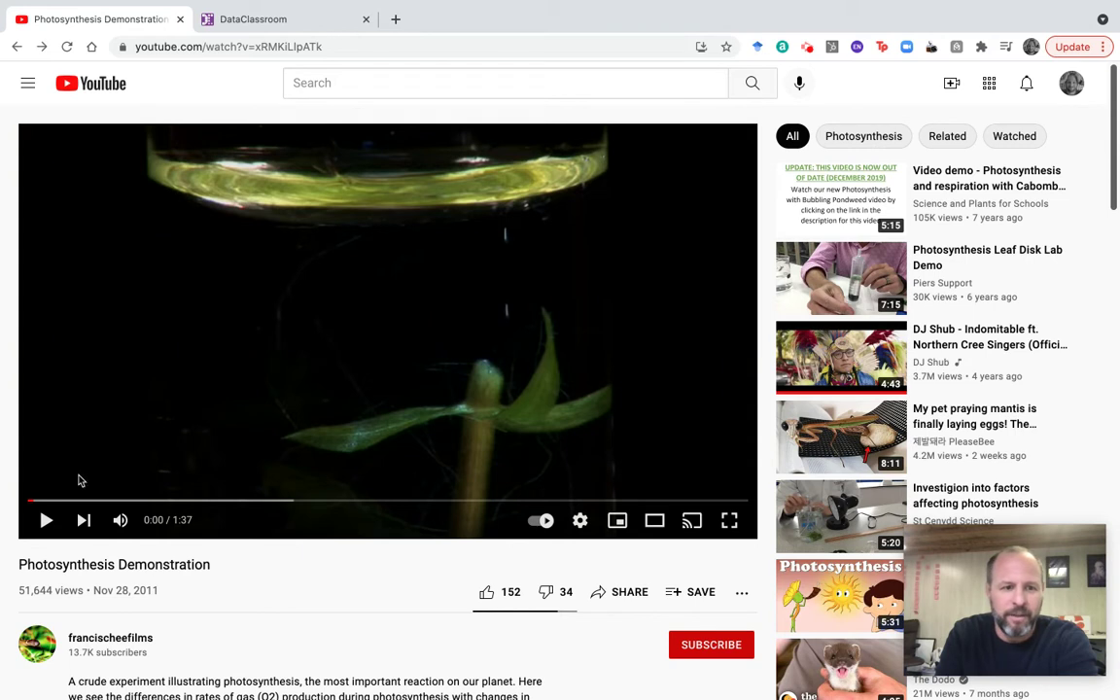
{"action": "left_click", "coordinate": [46, 520]}
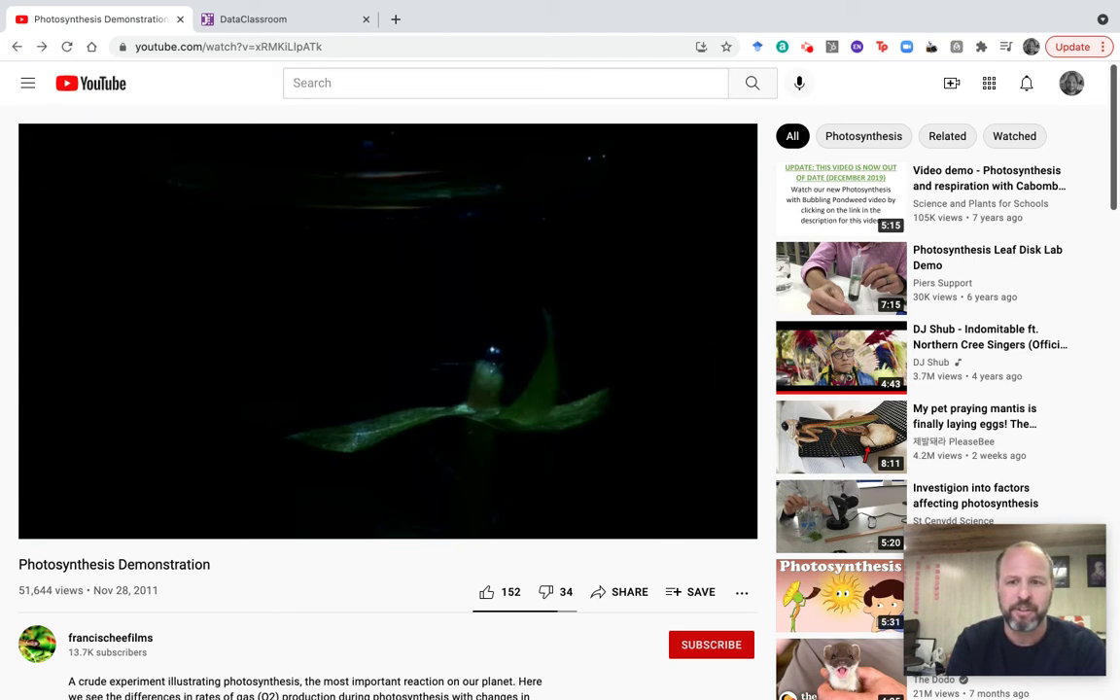
Step: Pause the Photosynthesis Demonstration video and return to the warm-up question in DataClassroom's Elodea assignment
{"action": "mouse_move", "coordinate": [337, 463]}
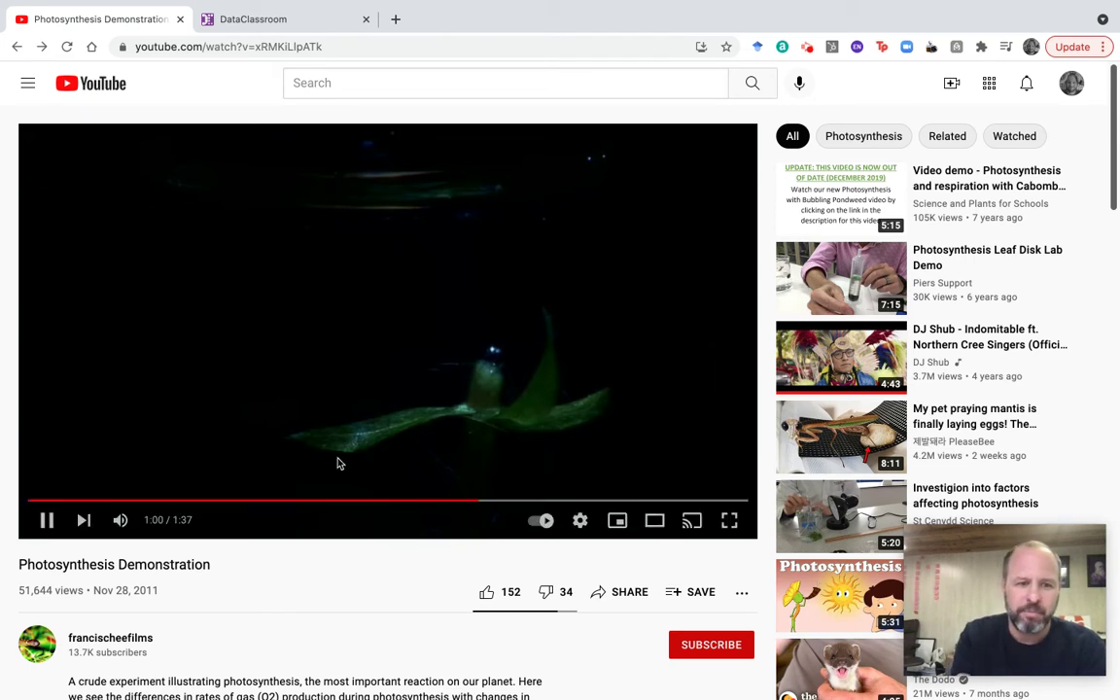
{"action": "left_click", "coordinate": [46, 522]}
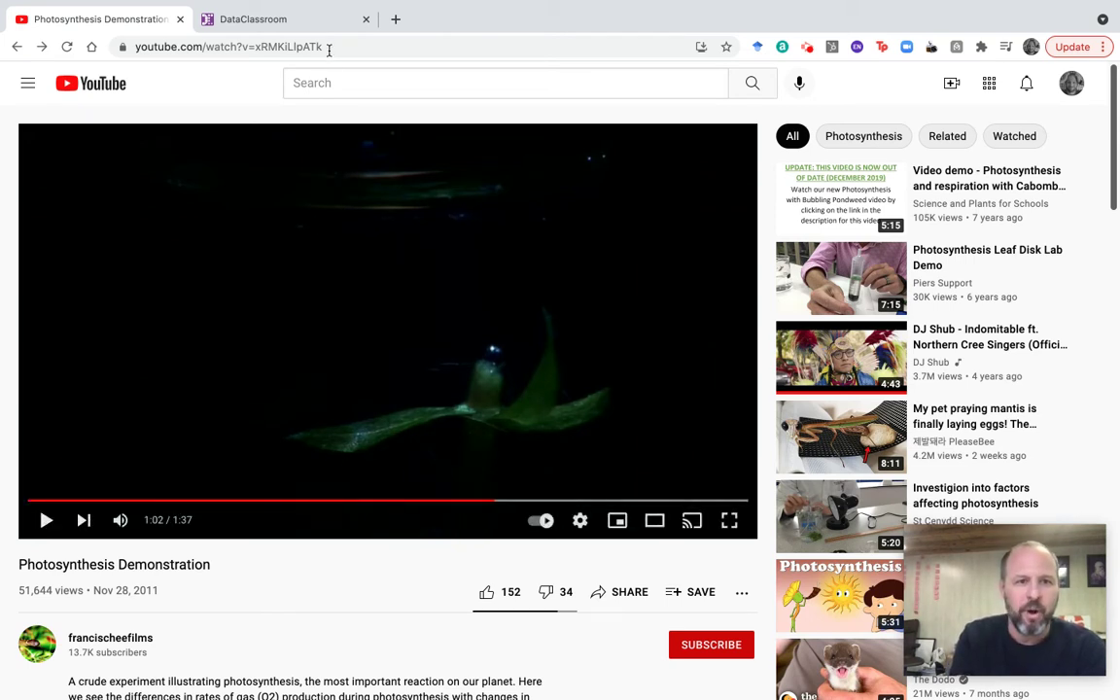
{"action": "left_click", "coordinate": [292, 27]}
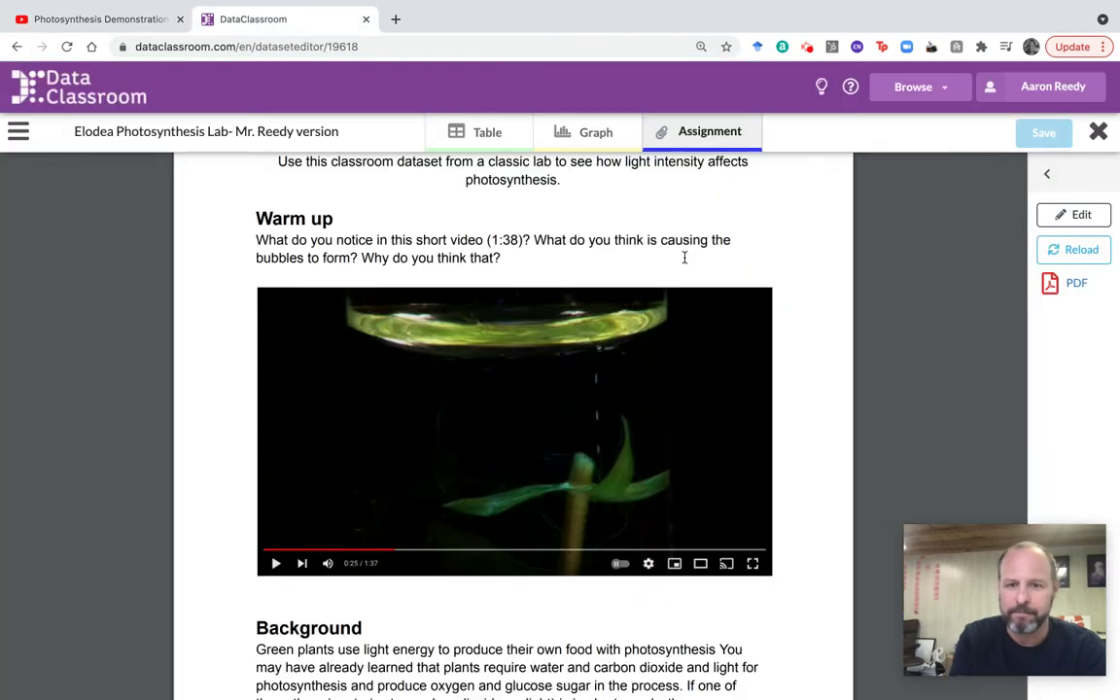
{"action": "scroll", "coordinate": [709, 279], "scroll_direction": "up", "scroll_amount": 1}
{"action": "scroll", "coordinate": [709, 279], "scroll_direction": "down", "scroll_amount": 3}
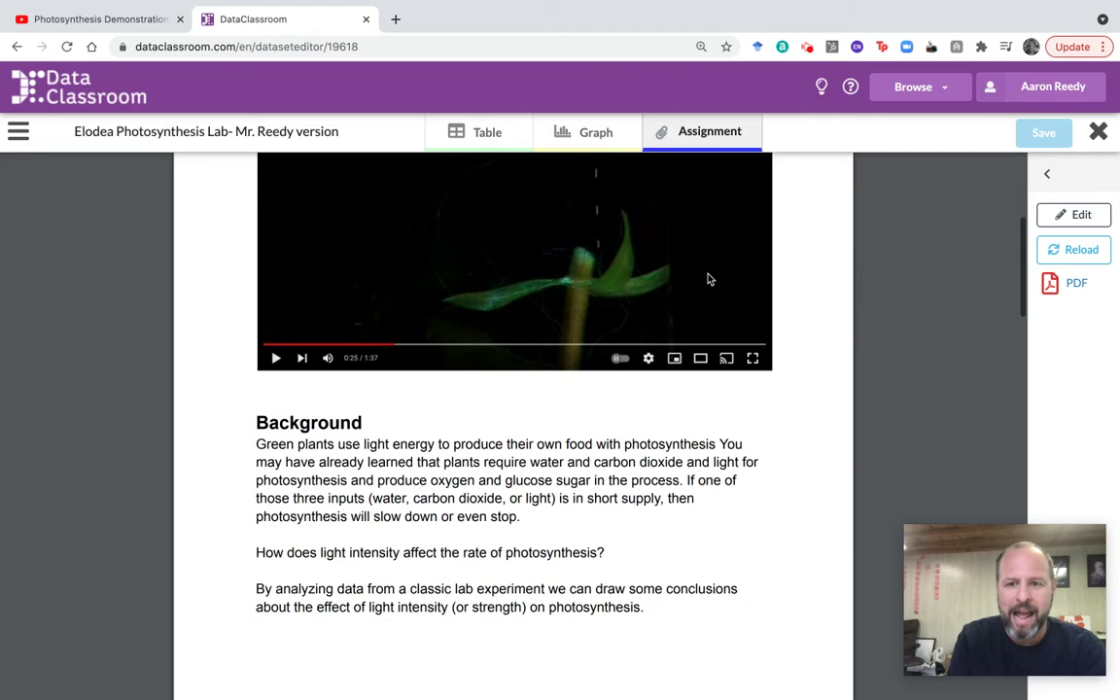
{"action": "scroll", "coordinate": [709, 279], "scroll_direction": "up", "scroll_amount": 2}
{"action": "scroll", "coordinate": [709, 279], "scroll_direction": "up", "scroll_amount": 1}
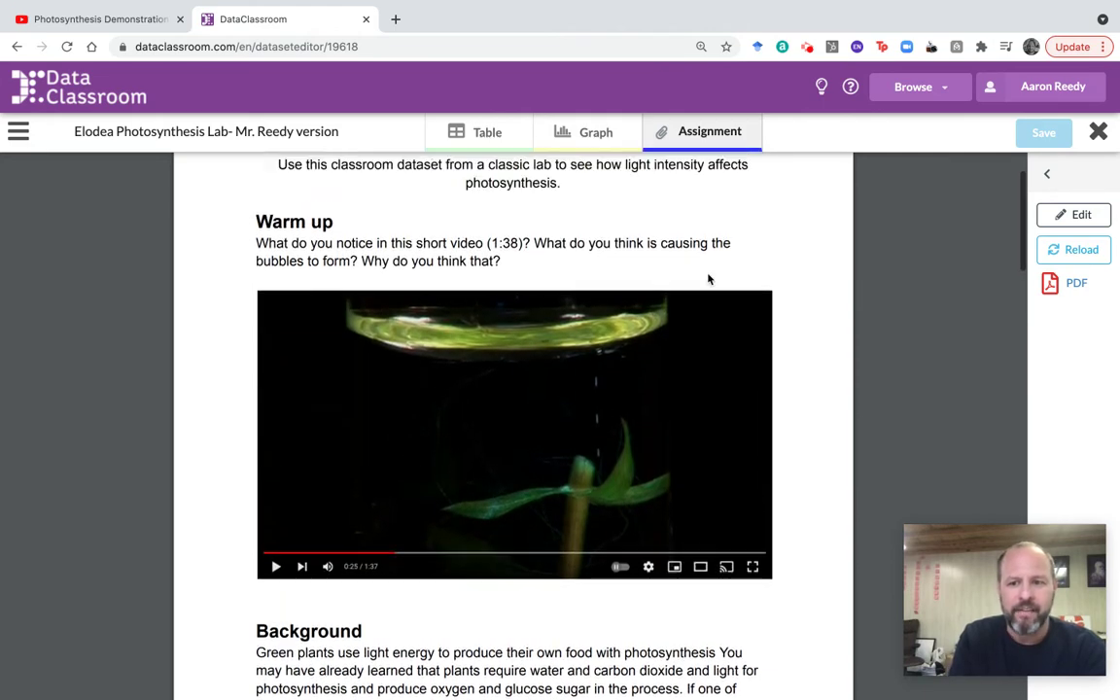
Step: Read through the assignment's background, dataset description, variable definitions and the first graphing task of the activity
{"action": "scroll", "coordinate": [708, 279], "scroll_direction": "down", "scroll_amount": 3}
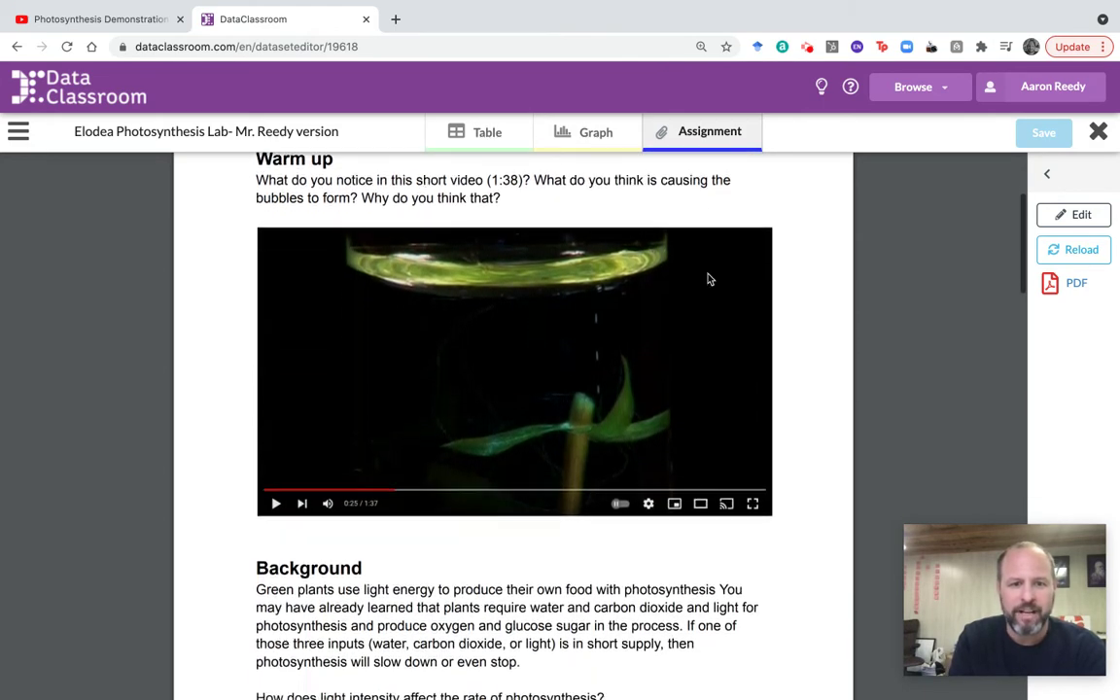
{"action": "scroll", "coordinate": [709, 279], "scroll_direction": "down", "scroll_amount": 3}
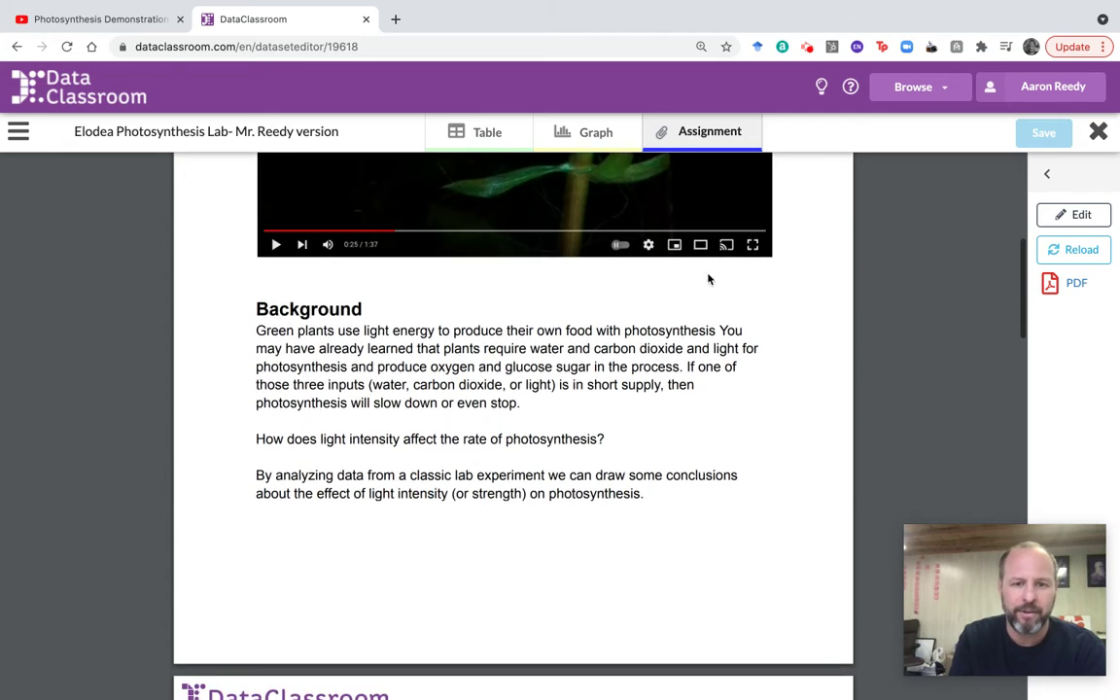
{"action": "scroll", "coordinate": [709, 279], "scroll_direction": "down", "scroll_amount": 1}
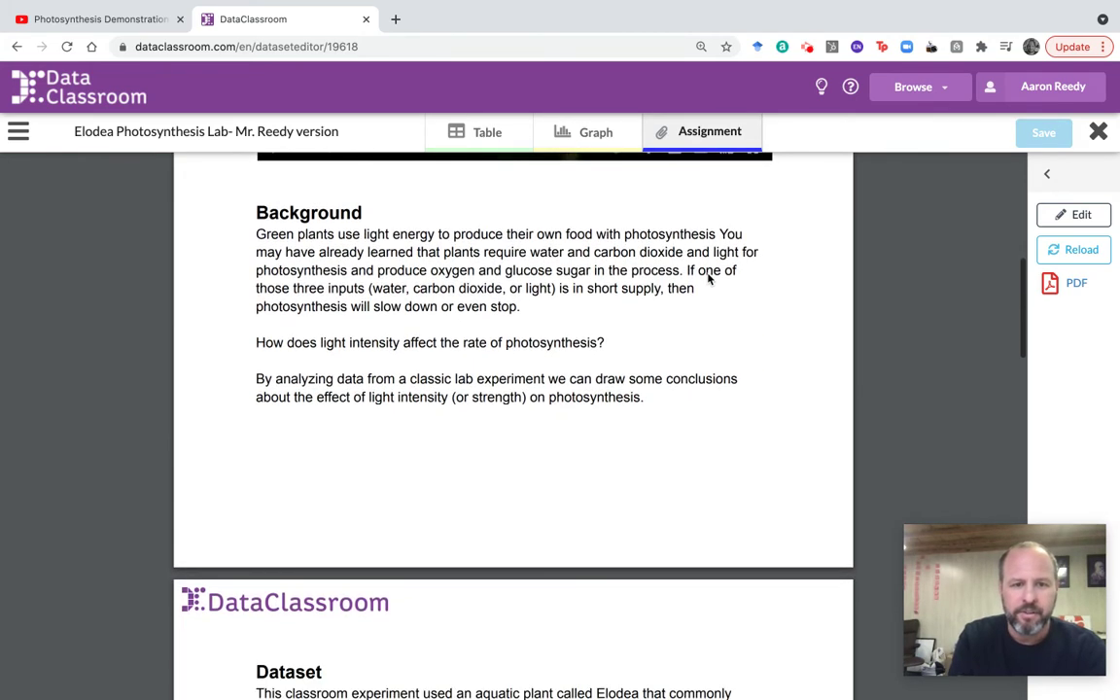
{"action": "scroll", "coordinate": [709, 279], "scroll_direction": "down", "scroll_amount": 3}
{"action": "scroll", "coordinate": [709, 279], "scroll_direction": "down", "scroll_amount": 4}
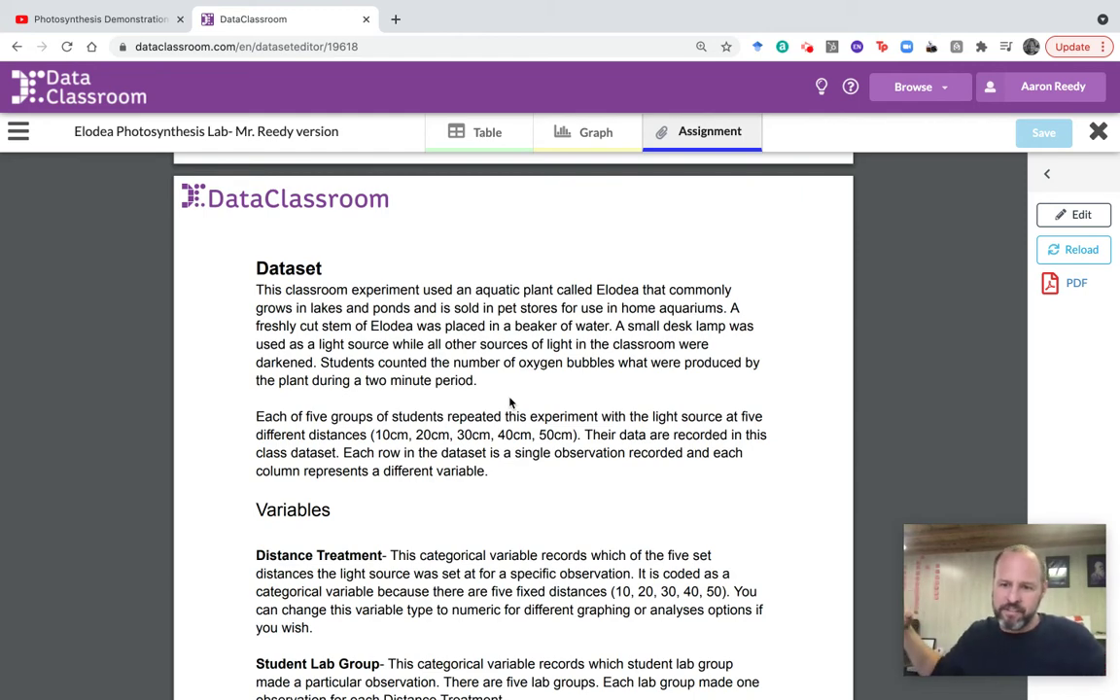
{"action": "scroll", "coordinate": [526, 493], "scroll_direction": "down", "scroll_amount": 3}
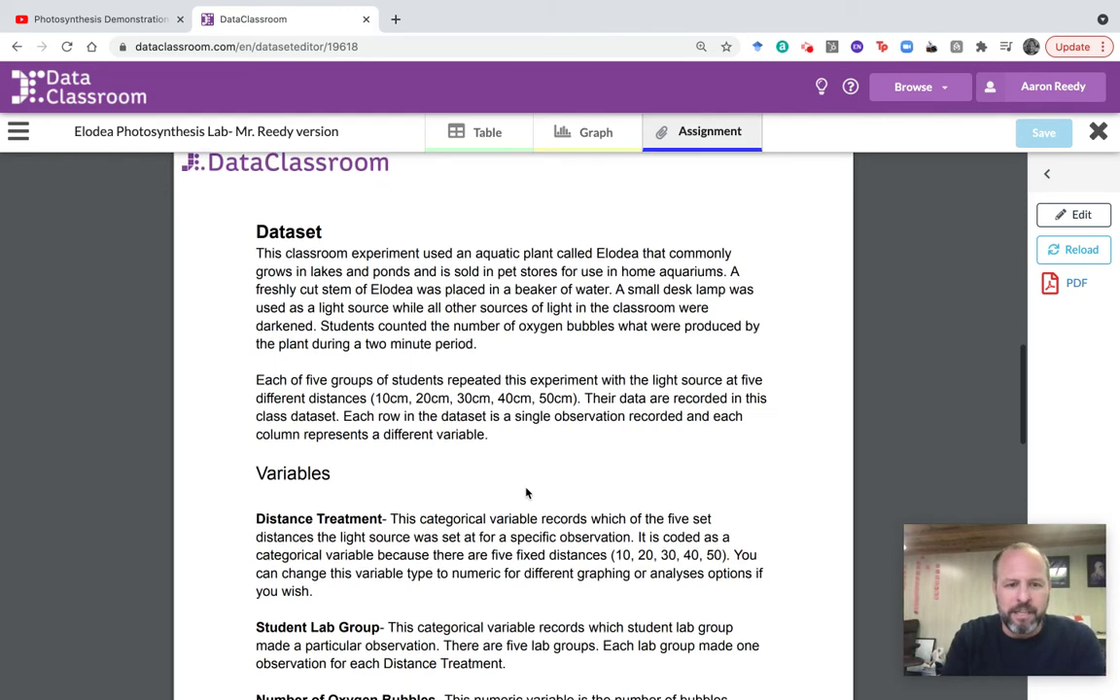
{"action": "scroll", "coordinate": [527, 493], "scroll_direction": "down", "scroll_amount": 3}
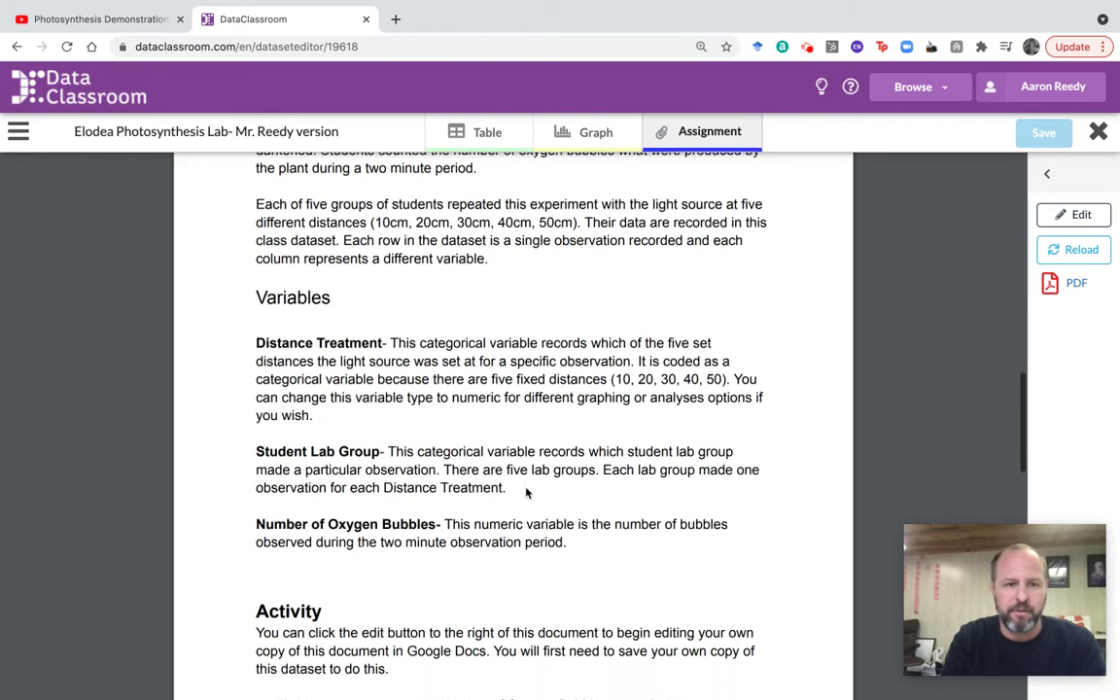
{"action": "scroll", "coordinate": [526, 493], "scroll_direction": "down", "scroll_amount": 1}
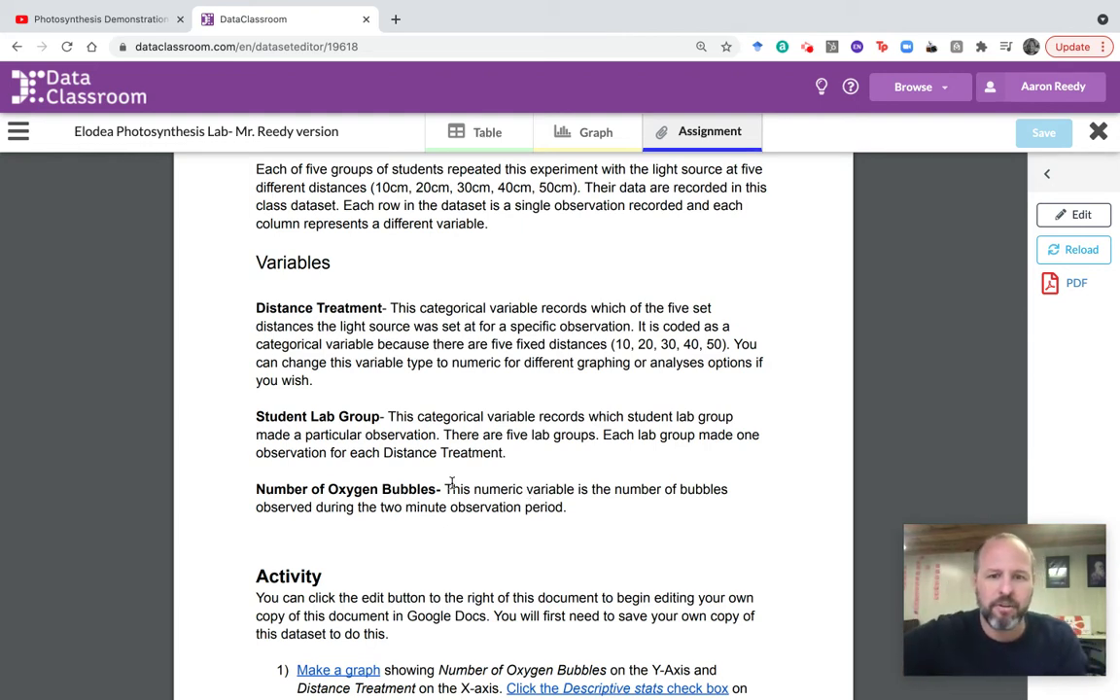
{"action": "scroll", "coordinate": [413, 480], "scroll_direction": "down", "scroll_amount": 2}
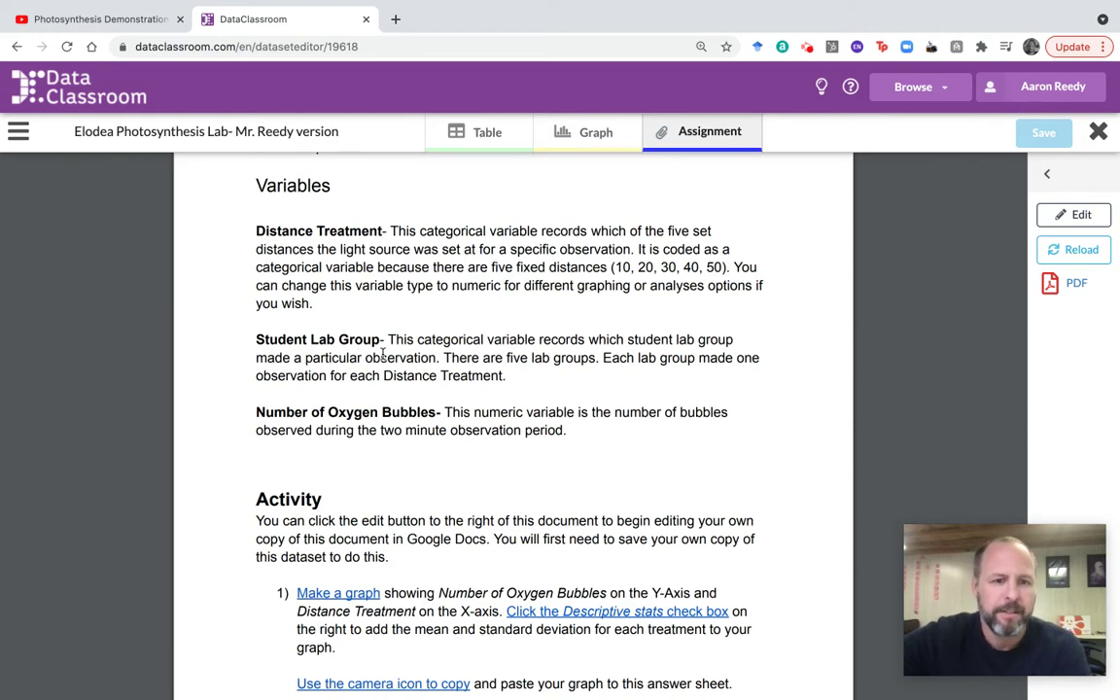
{"action": "scroll", "coordinate": [382, 355], "scroll_direction": "down", "scroll_amount": 2}
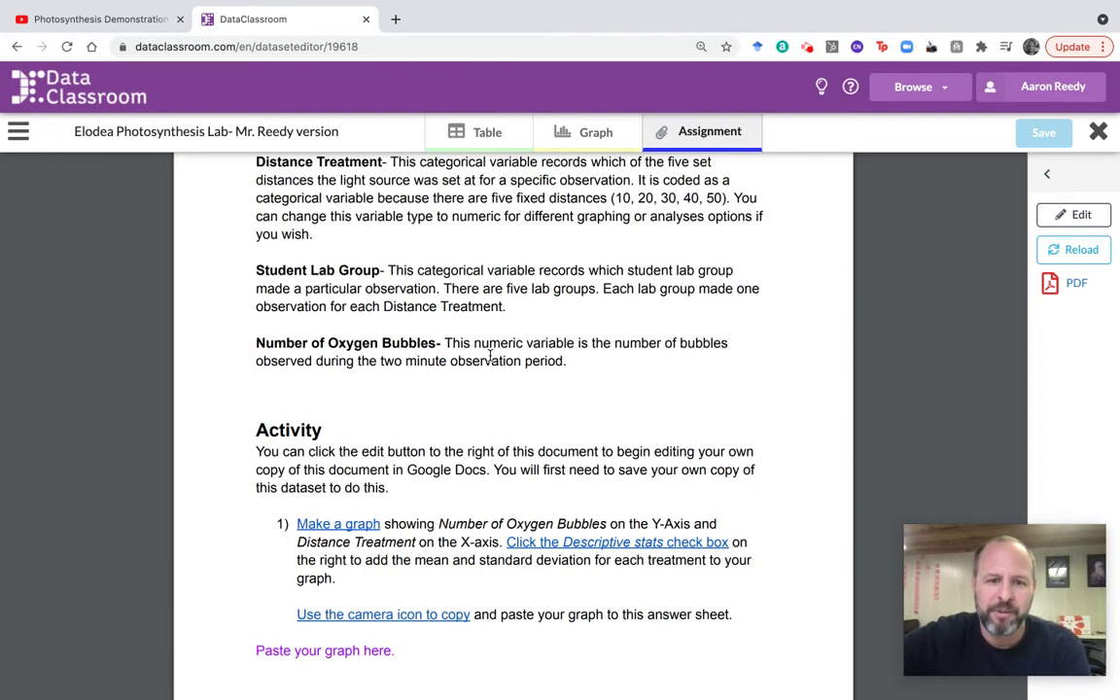
{"action": "scroll", "coordinate": [489, 357], "scroll_direction": "down", "scroll_amount": 1}
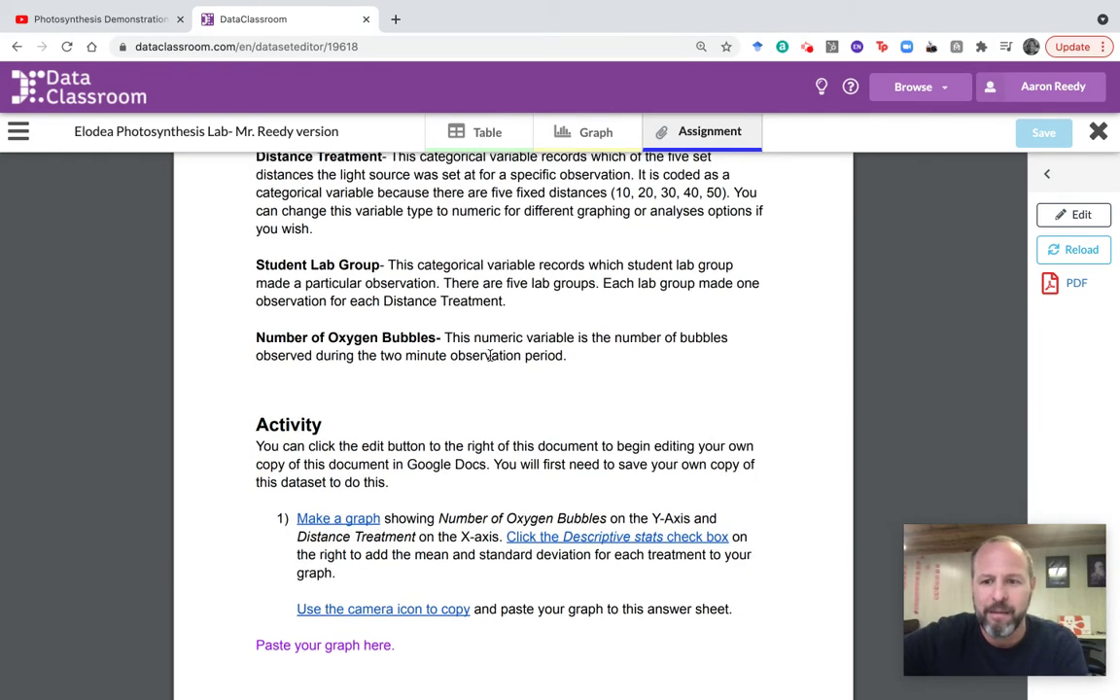
{"action": "scroll", "coordinate": [489, 357], "scroll_direction": "down", "scroll_amount": 5}
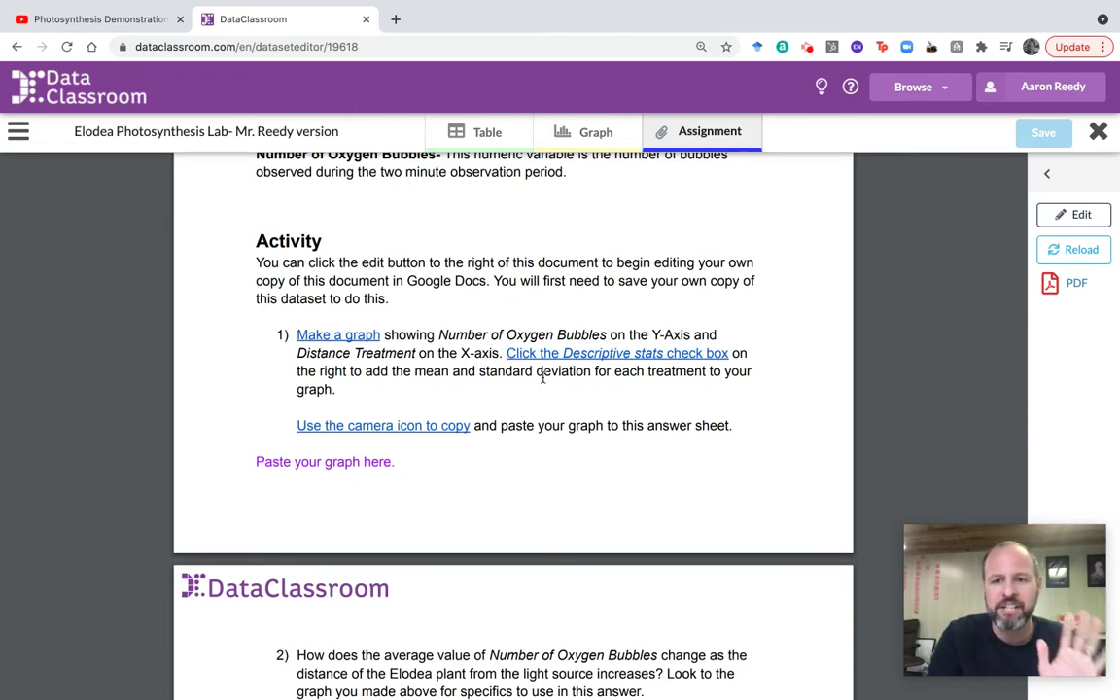
Step: Create an editable Google Docs copy of the assignment and check the video link on its warm-up image
{"action": "left_click", "coordinate": [1076, 217]}
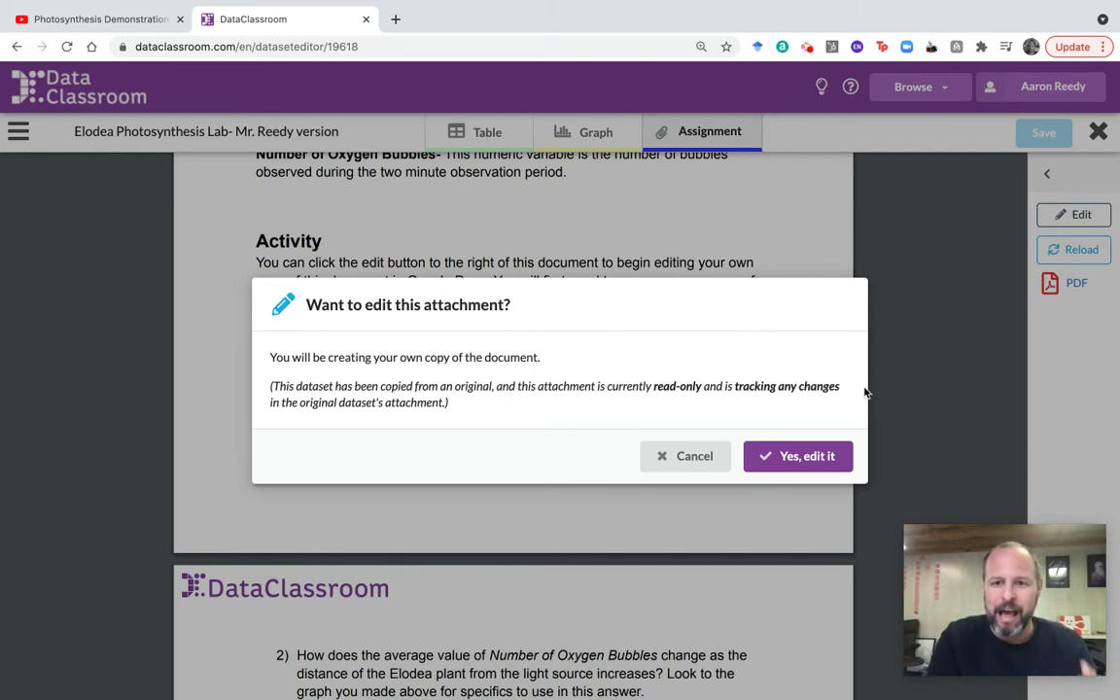
{"action": "left_click", "coordinate": [806, 458]}
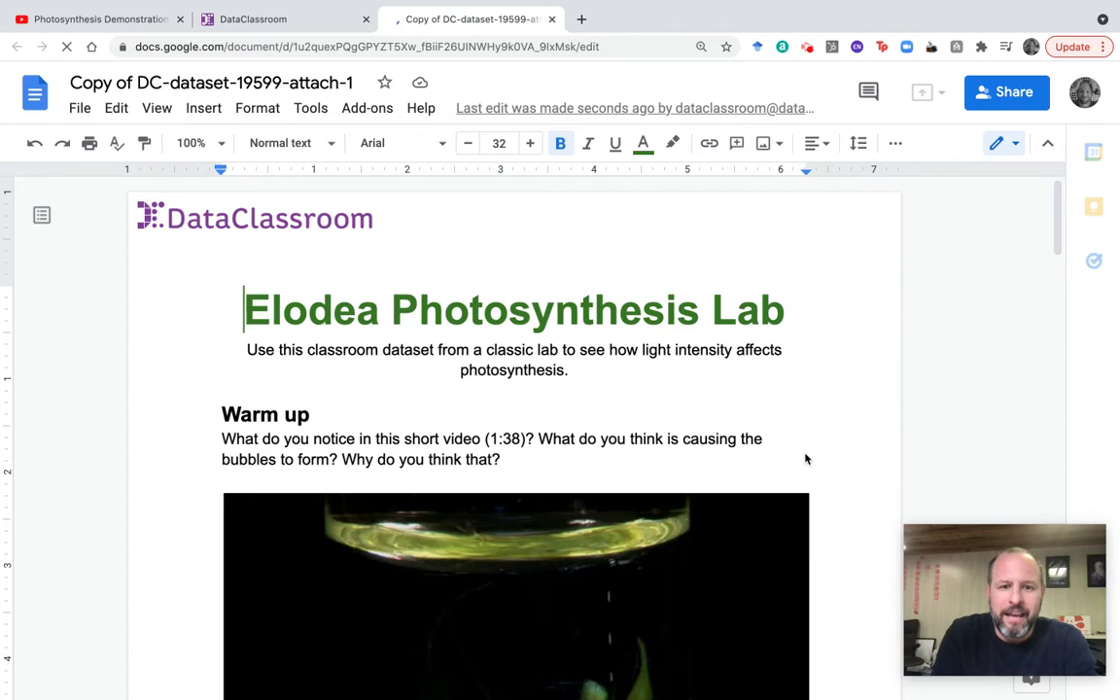
{"action": "scroll", "coordinate": [805, 458], "scroll_direction": "down", "scroll_amount": 2}
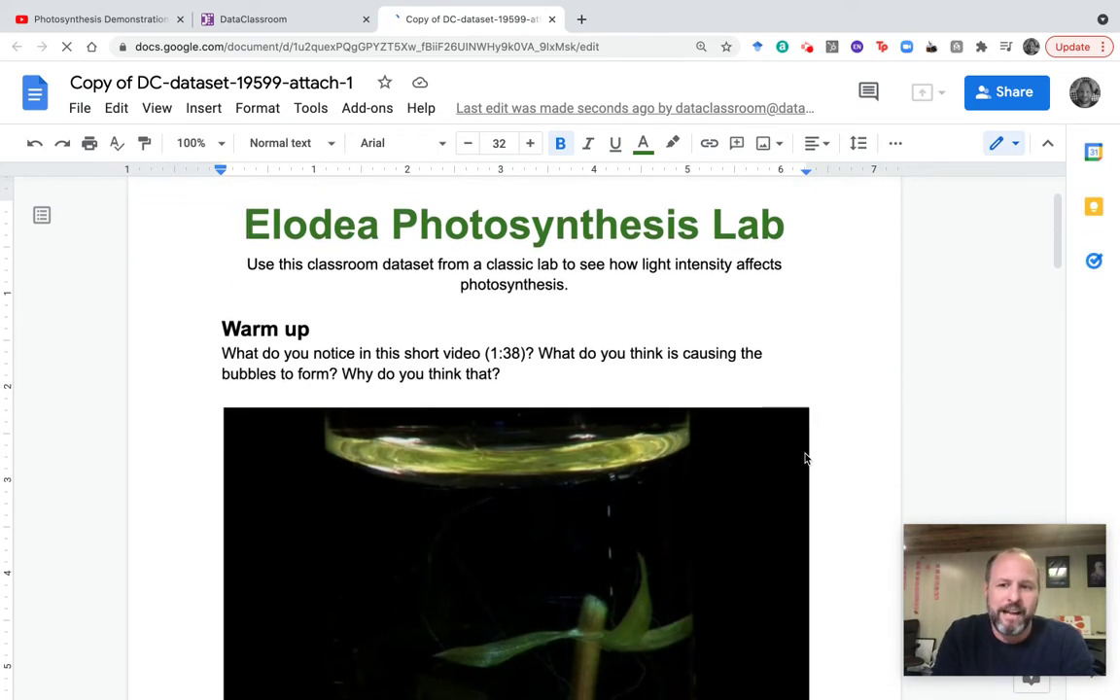
{"action": "scroll", "coordinate": [805, 459], "scroll_direction": "down", "scroll_amount": 3}
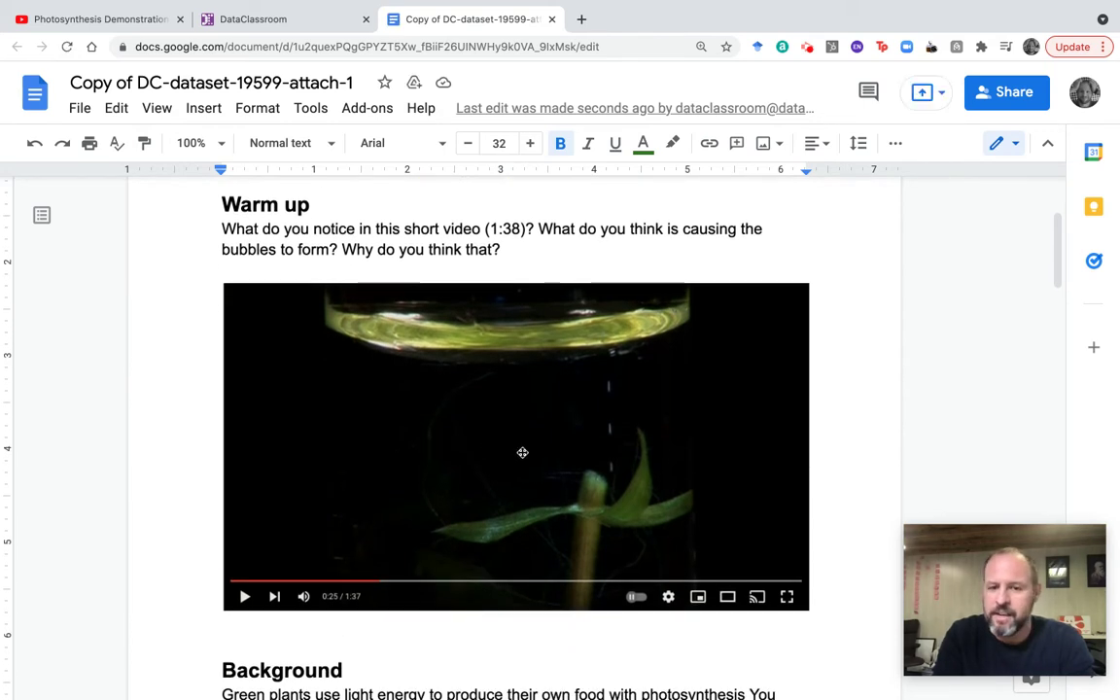
{"action": "left_click", "coordinate": [395, 489]}
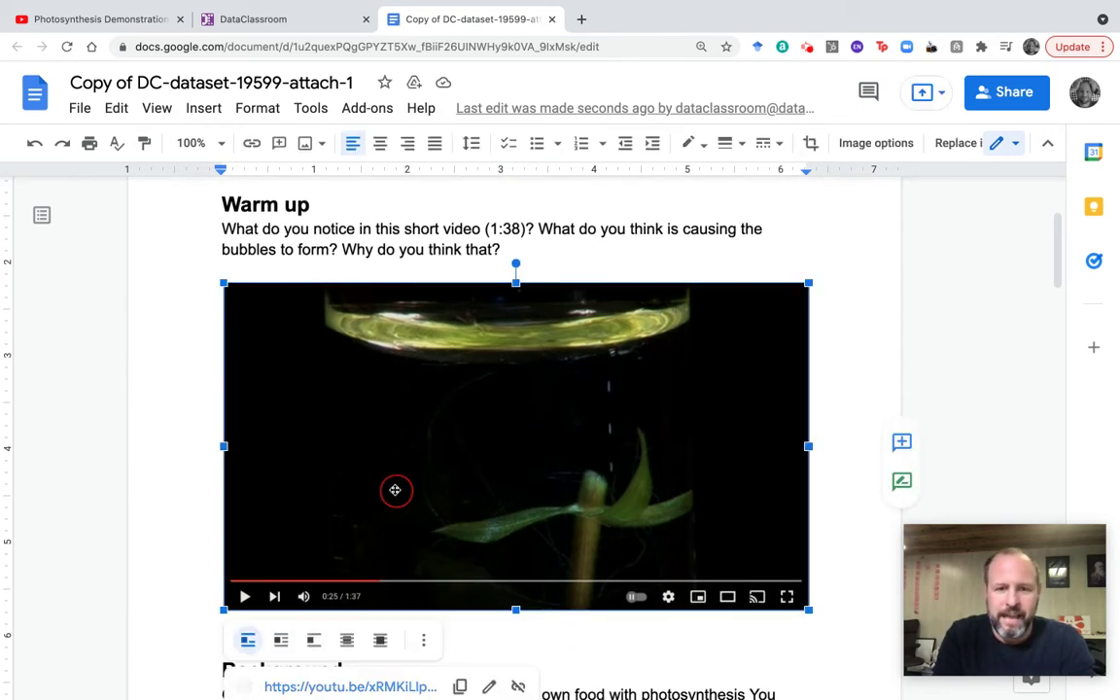
{"action": "scroll", "coordinate": [530, 528], "scroll_direction": "down", "scroll_amount": 3}
{"action": "scroll", "coordinate": [406, 612], "scroll_direction": "down", "scroll_amount": 1}
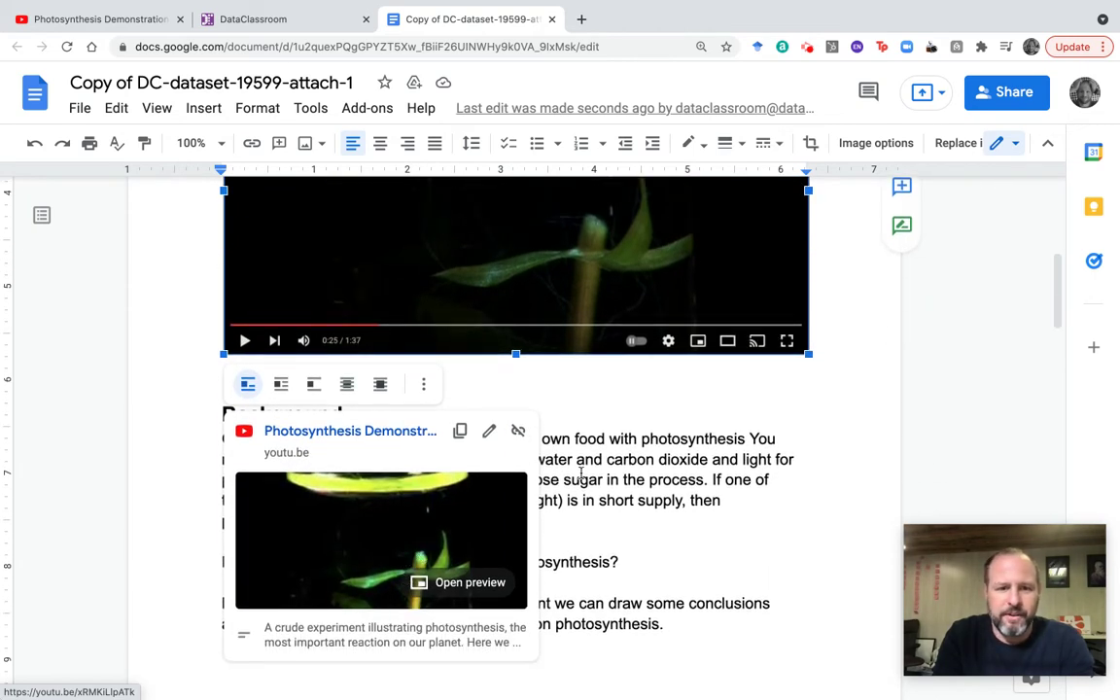
{"action": "left_click", "coordinate": [607, 407]}
Step: Review the copied document's background, dataset, variables and questions, ending at the activity's graphing instructions
{"action": "scroll", "coordinate": [691, 546], "scroll_direction": "down", "scroll_amount": 4}
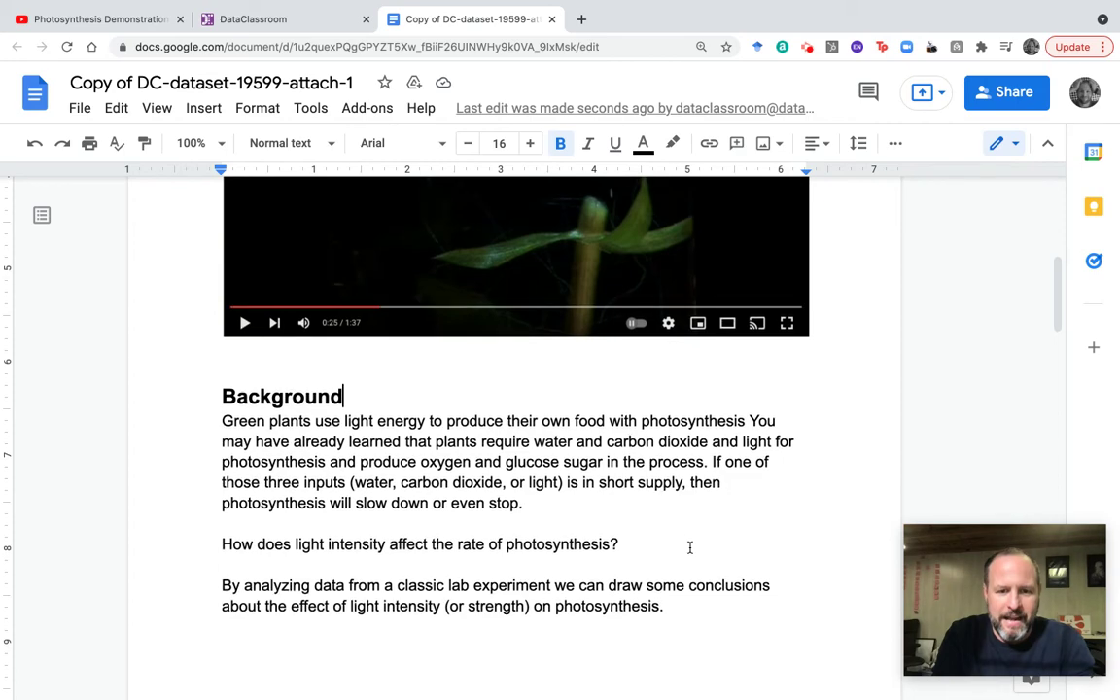
{"action": "scroll", "coordinate": [691, 547], "scroll_direction": "down", "scroll_amount": 3}
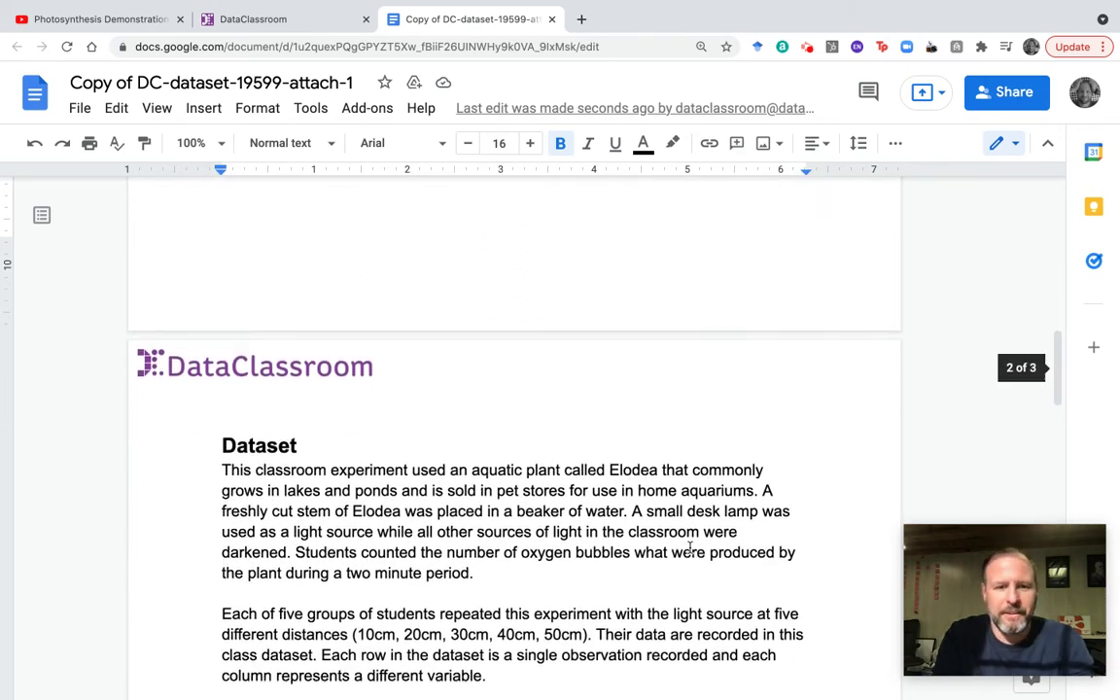
{"action": "scroll", "coordinate": [690, 547], "scroll_direction": "down", "scroll_amount": 7}
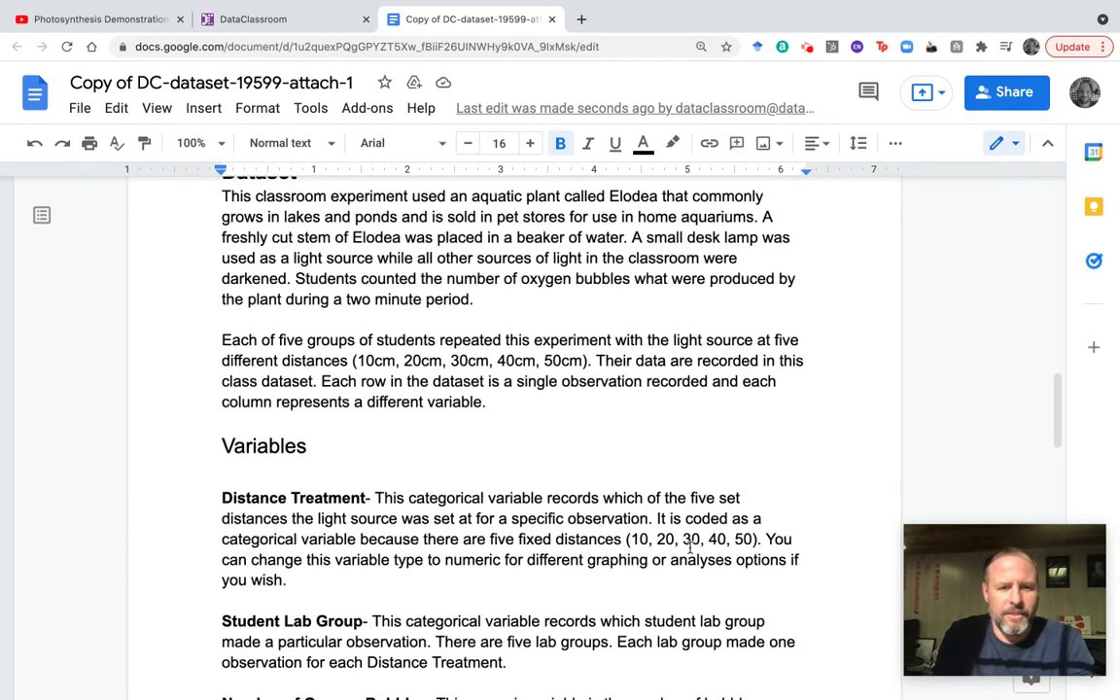
{"action": "scroll", "coordinate": [690, 548], "scroll_direction": "down", "scroll_amount": 2}
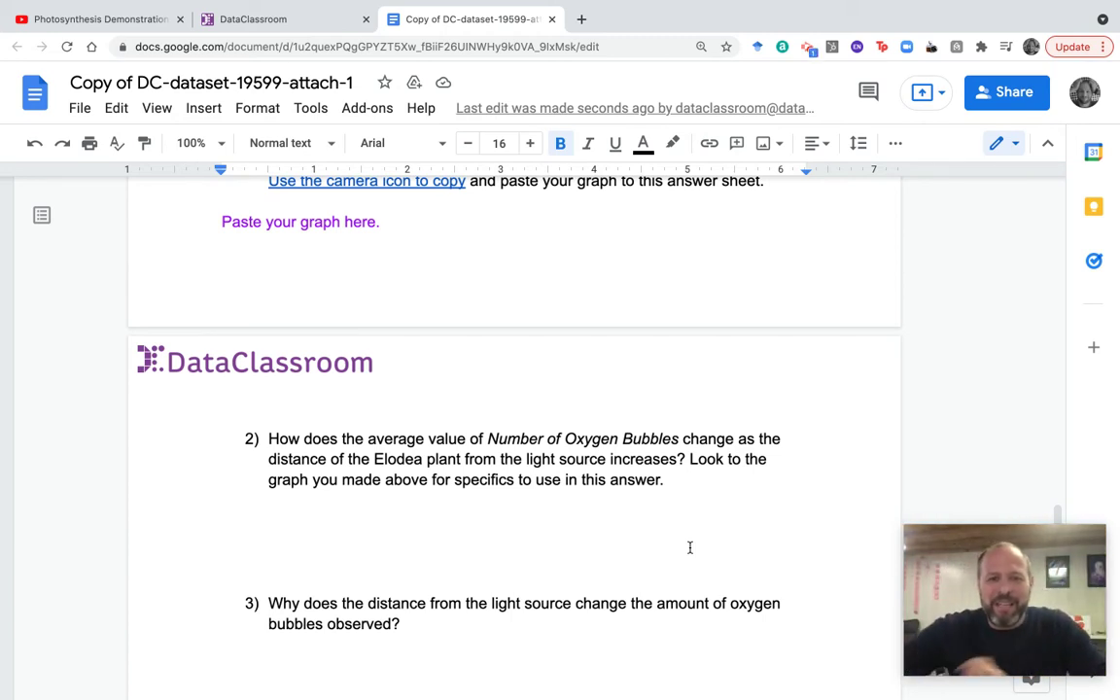
{"action": "scroll", "coordinate": [689, 548], "scroll_direction": "up", "scroll_amount": 3}
{"action": "scroll", "coordinate": [690, 548], "scroll_direction": "up", "scroll_amount": 3}
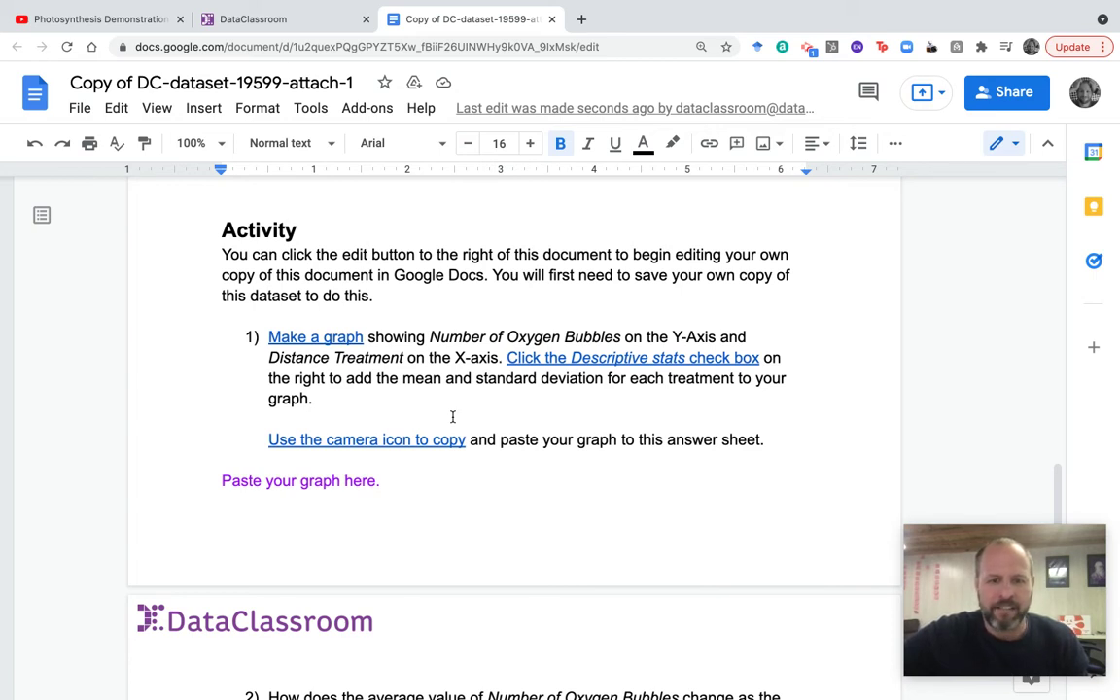
Step: Switch back to DataClassroom and graph Number of Oxygen Bubbles on the Y-axis against Distance Treatment on the X-axis
{"action": "left_click", "coordinate": [305, 18]}
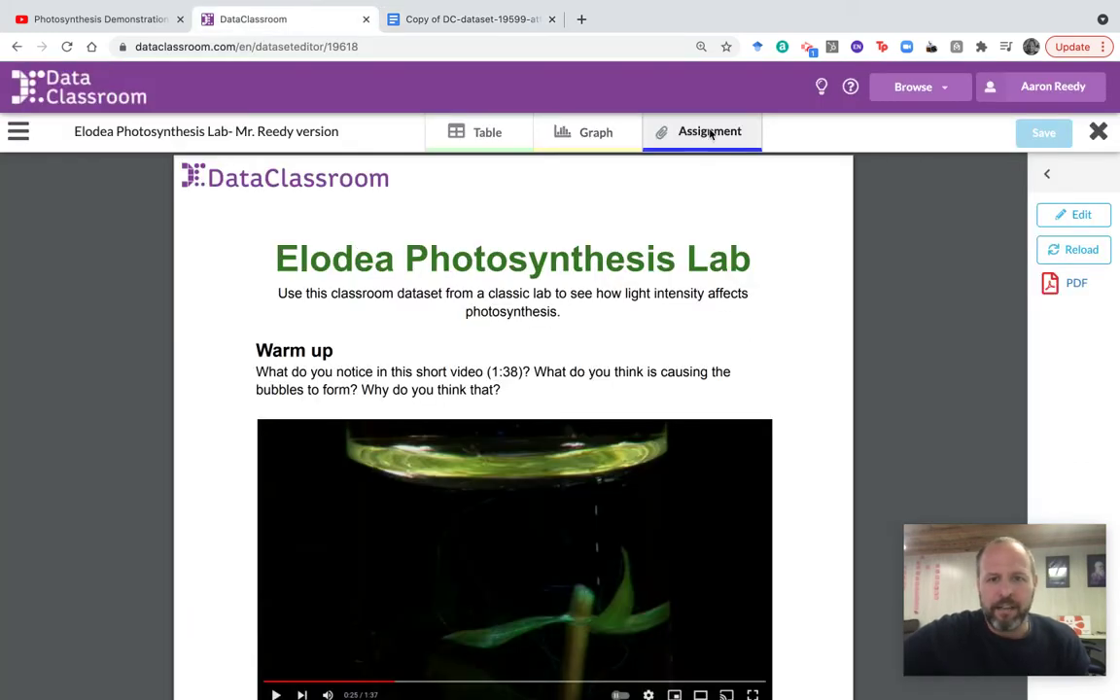
{"action": "left_click", "coordinate": [592, 139]}
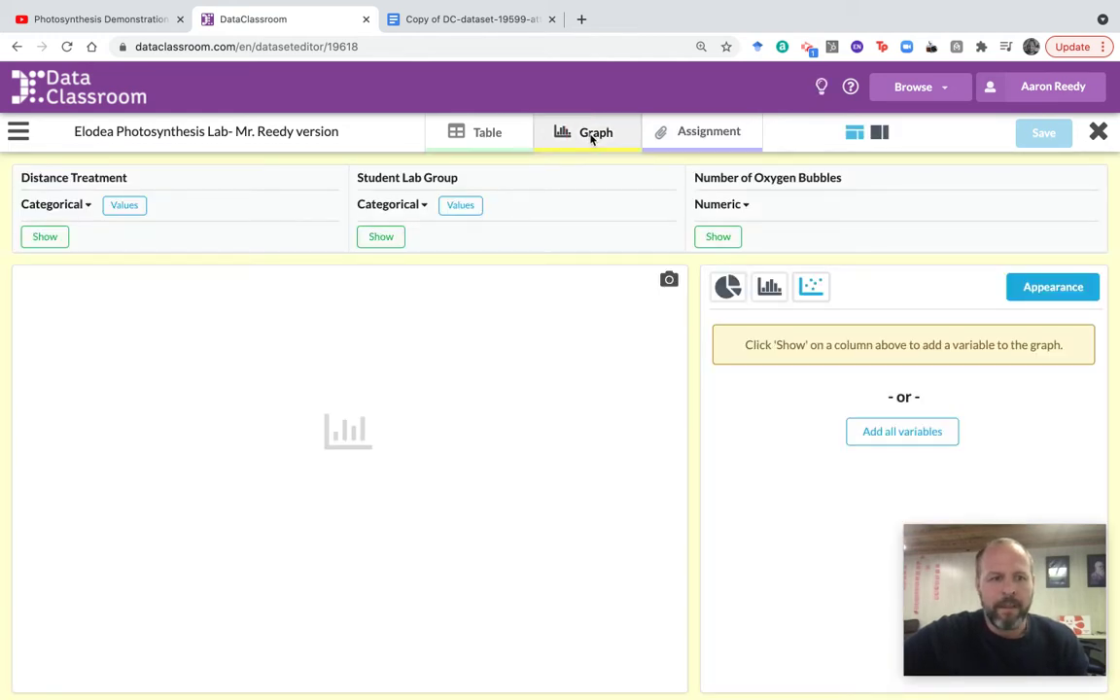
{"action": "left_click", "coordinate": [719, 242]}
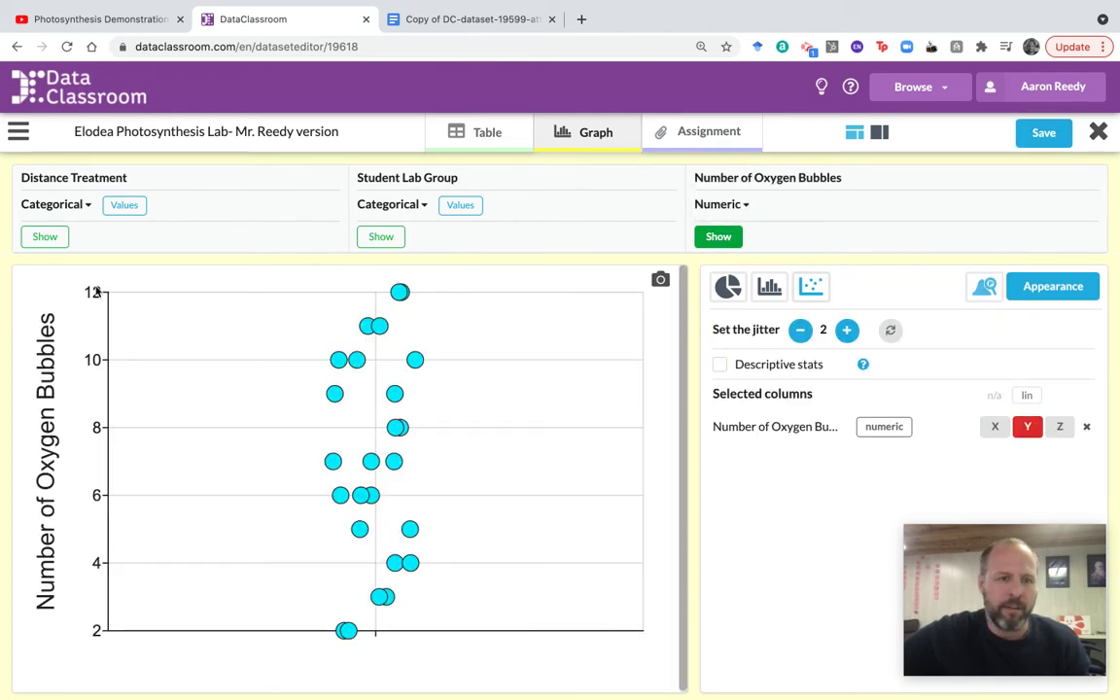
{"action": "left_click", "coordinate": [48, 239]}
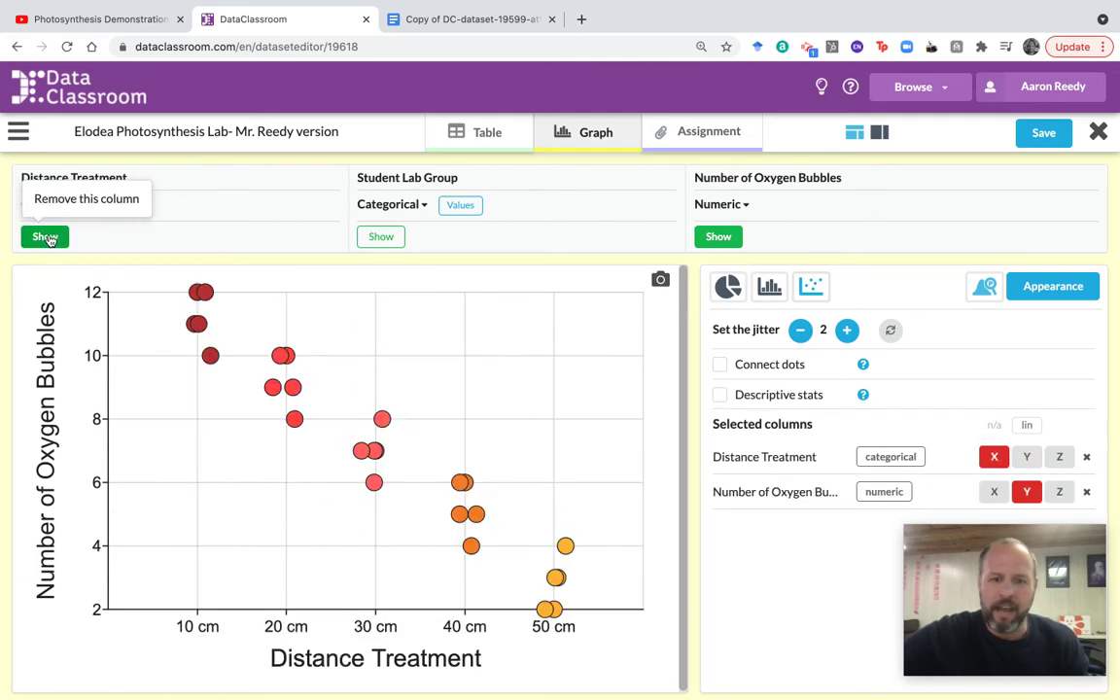